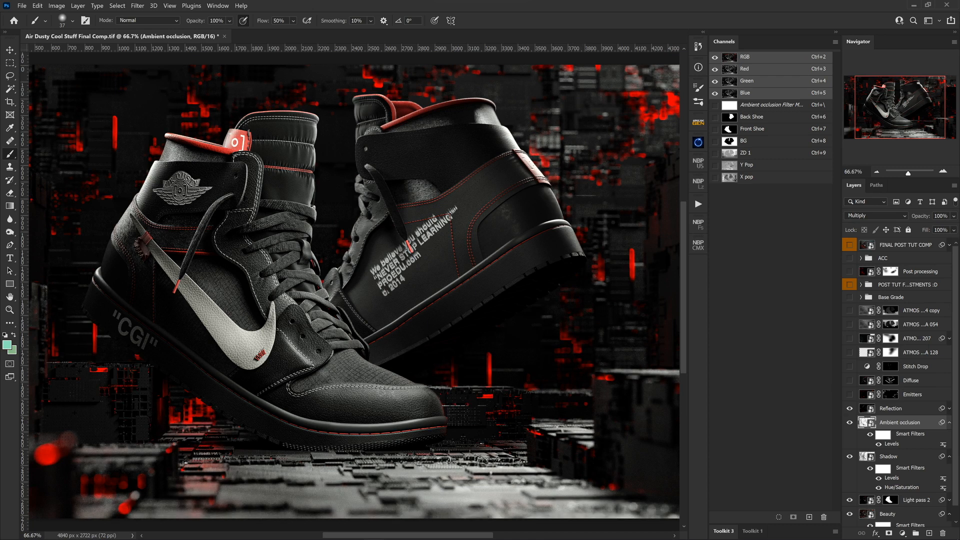
Step: Compare the image with the Reflection layer hidden and shown, and expand the layer's smart filters to check them
{"action": "left_click", "coordinate": [890, 409]}
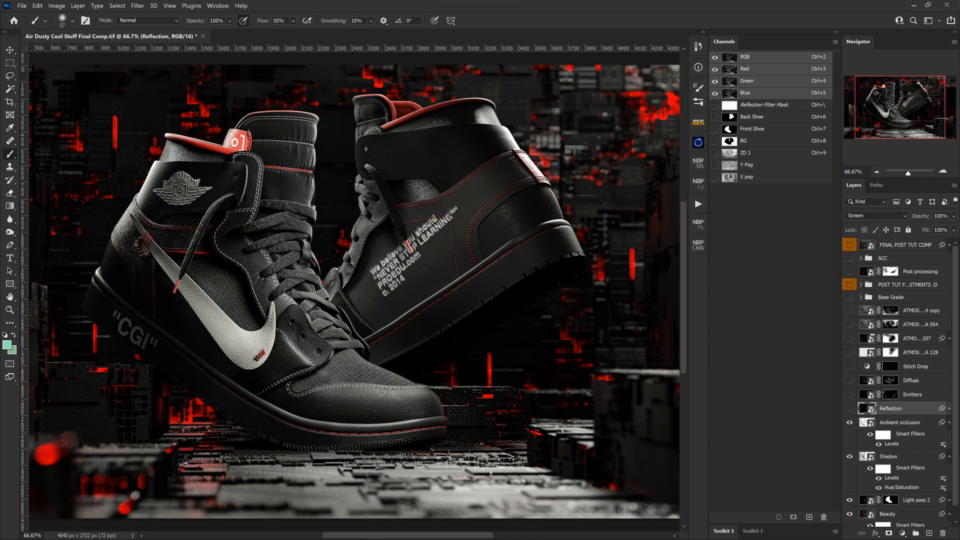
{"action": "left_click", "coordinate": [850, 408]}
{"action": "left_click", "coordinate": [849, 409]}
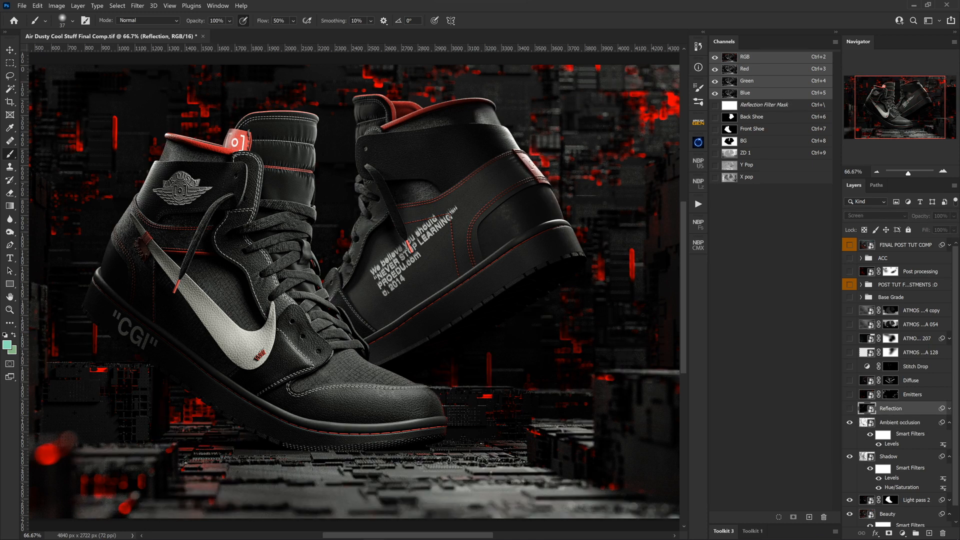
{"action": "left_click", "coordinate": [849, 408]}
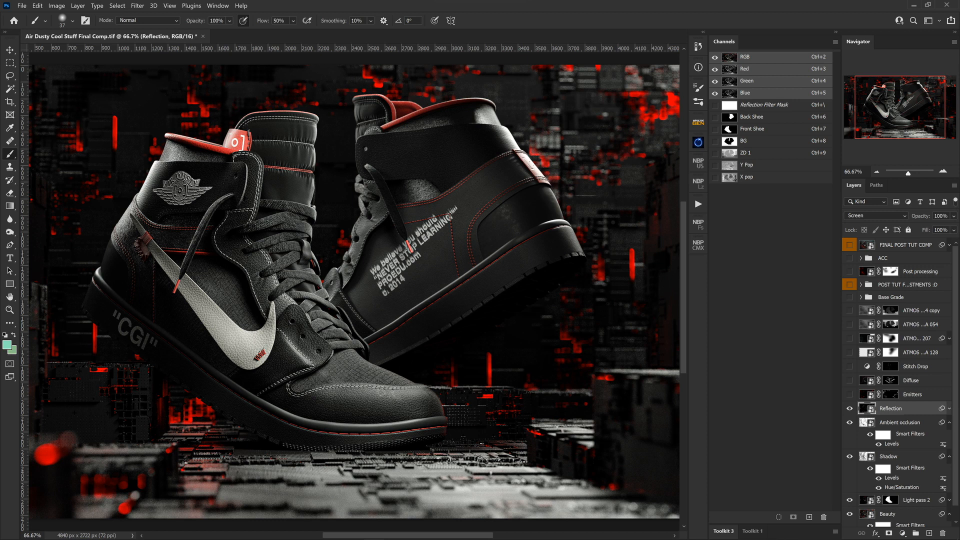
{"action": "left_click", "coordinate": [949, 409]}
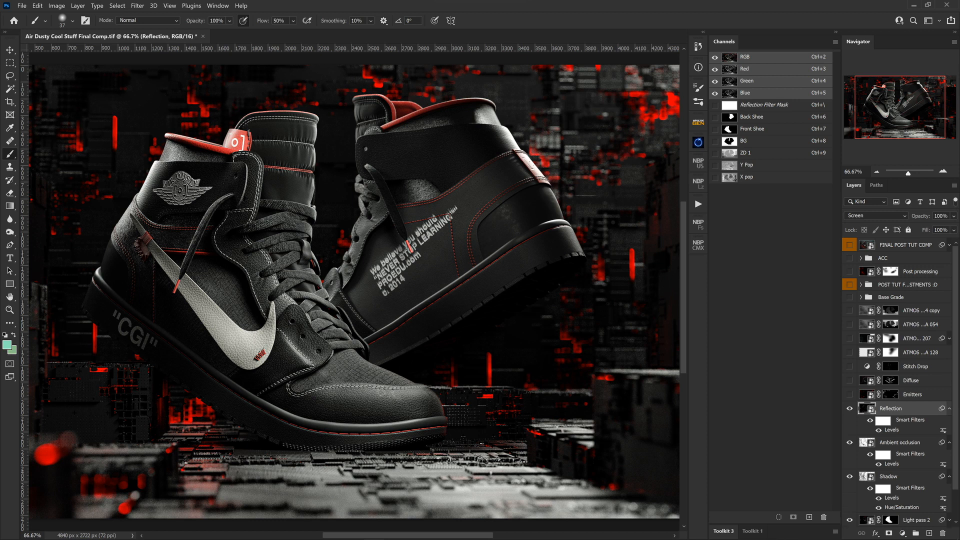
{"action": "left_click", "coordinate": [870, 419]}
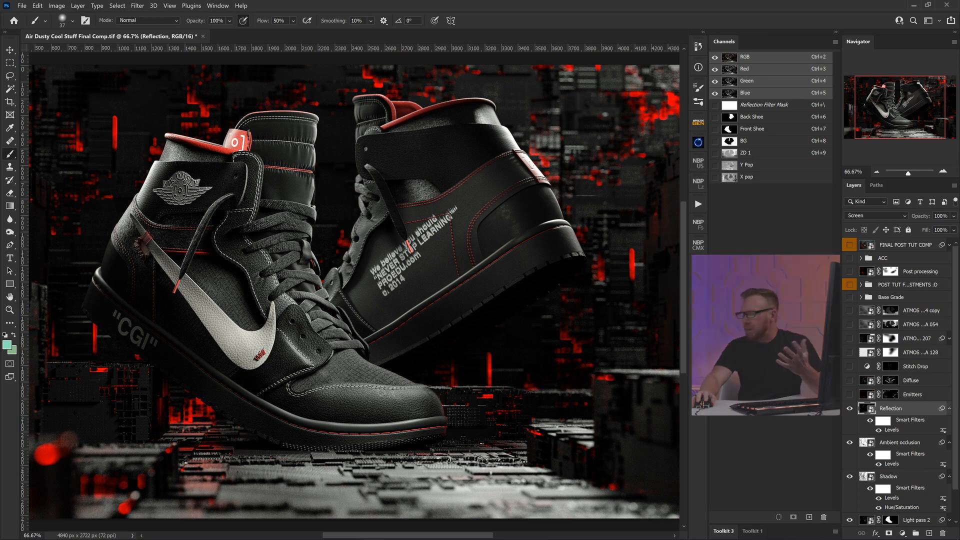
Step: Make the Emitters layer visible and inspect its mask by disabling it, re-enabling it and viewing it on its own
{"action": "left_click", "coordinate": [849, 394]}
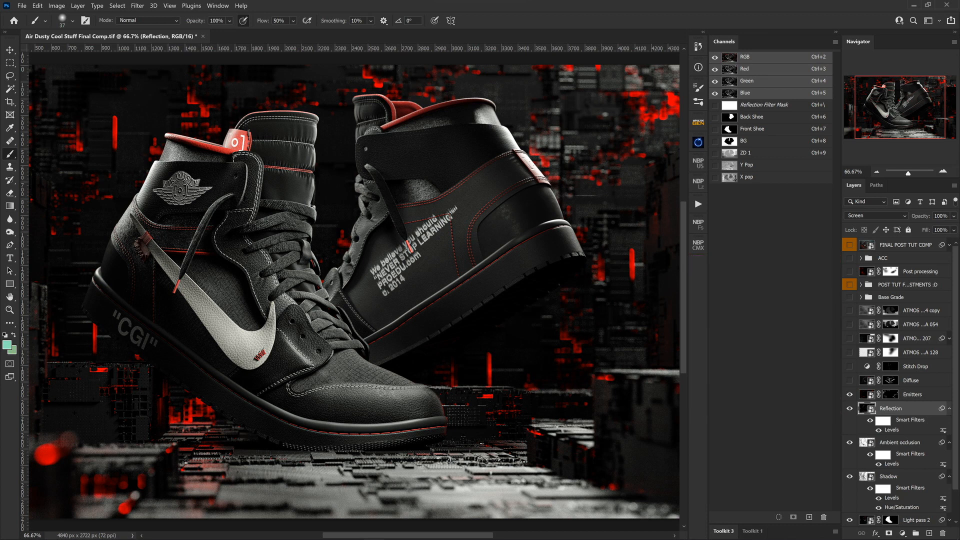
{"action": "left_click", "coordinate": [913, 395]}
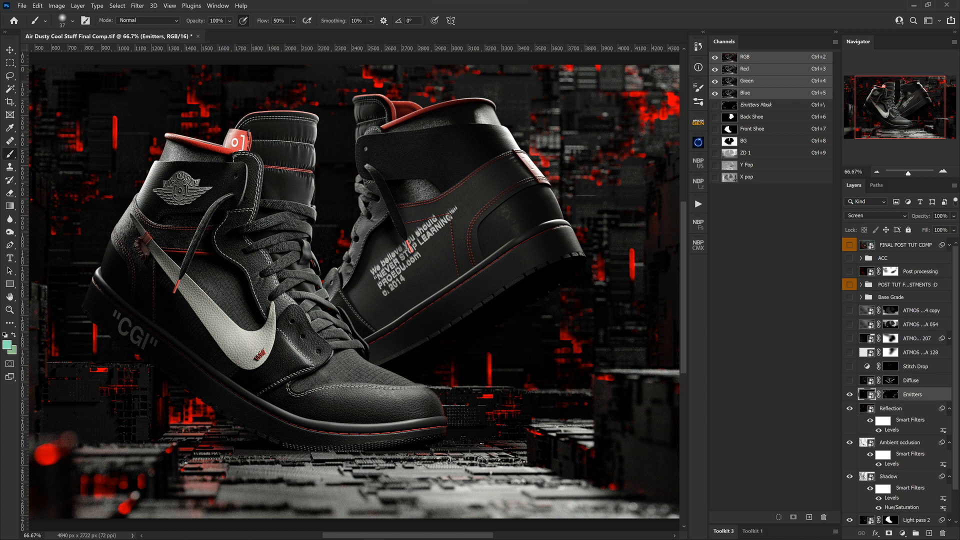
{"action": "left_click", "coordinate": [890, 395], "text": "shift"}
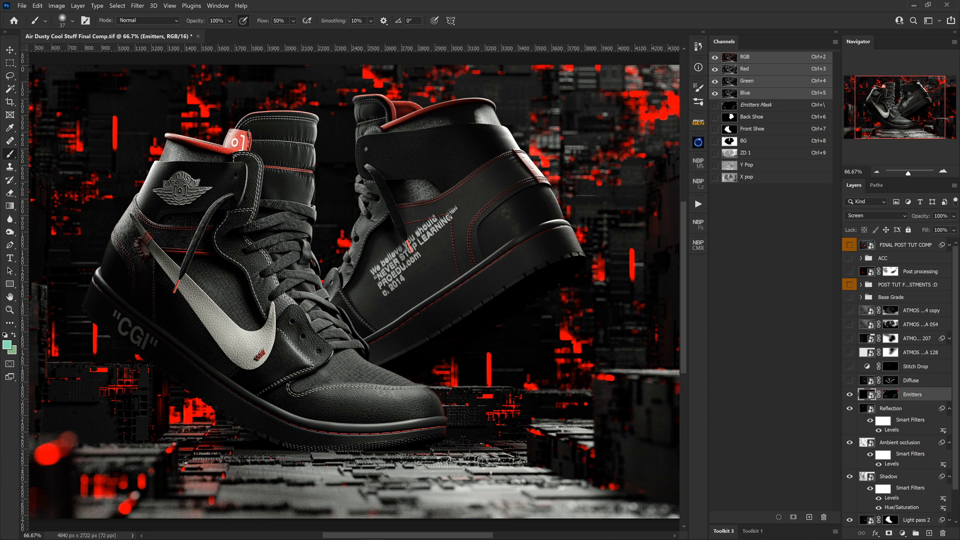
{"action": "left_click", "coordinate": [890, 394], "text": "shift"}
{"action": "left_click", "coordinate": [890, 394], "text": "shift"}
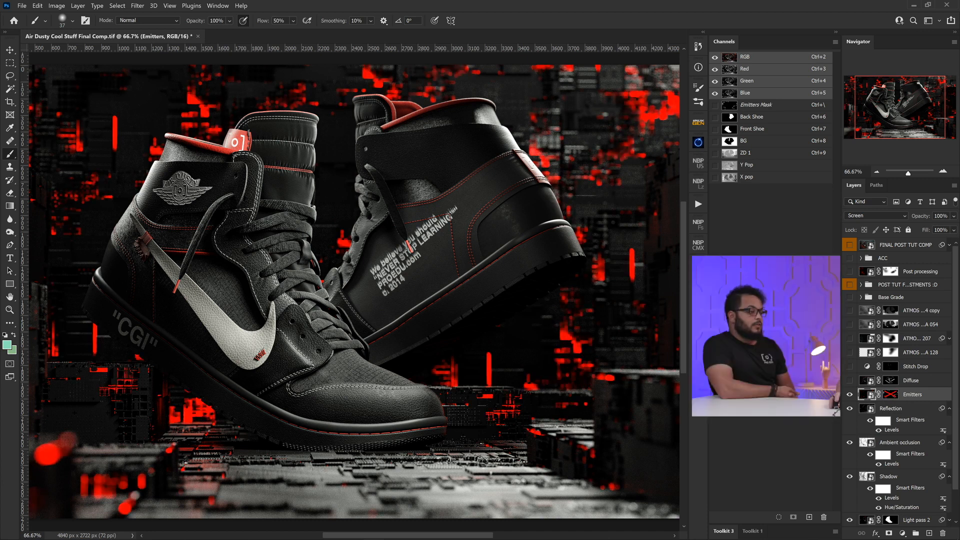
{"action": "left_click", "coordinate": [890, 395], "text": "shift"}
{"action": "left_click", "coordinate": [890, 395], "text": "shift"}
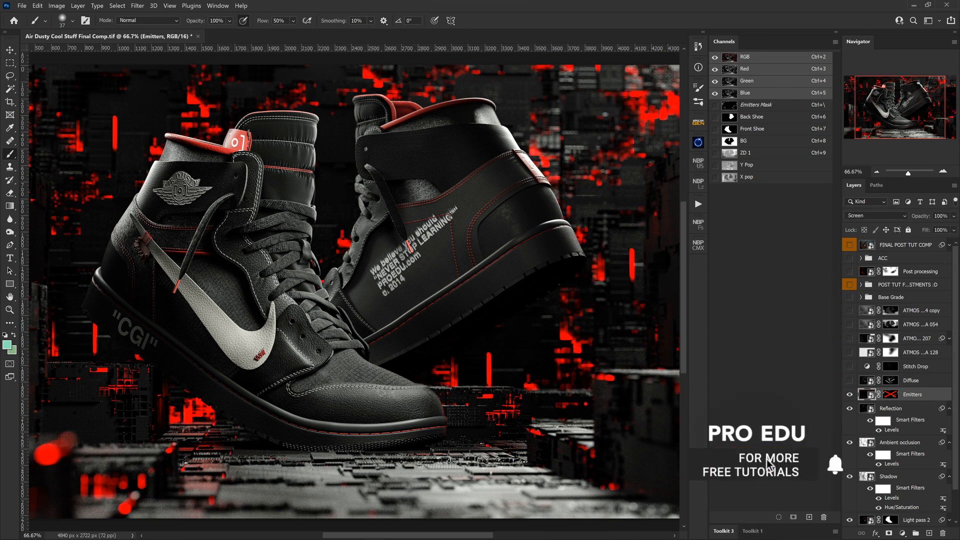
{"action": "left_click", "coordinate": [890, 395], "text": "shift"}
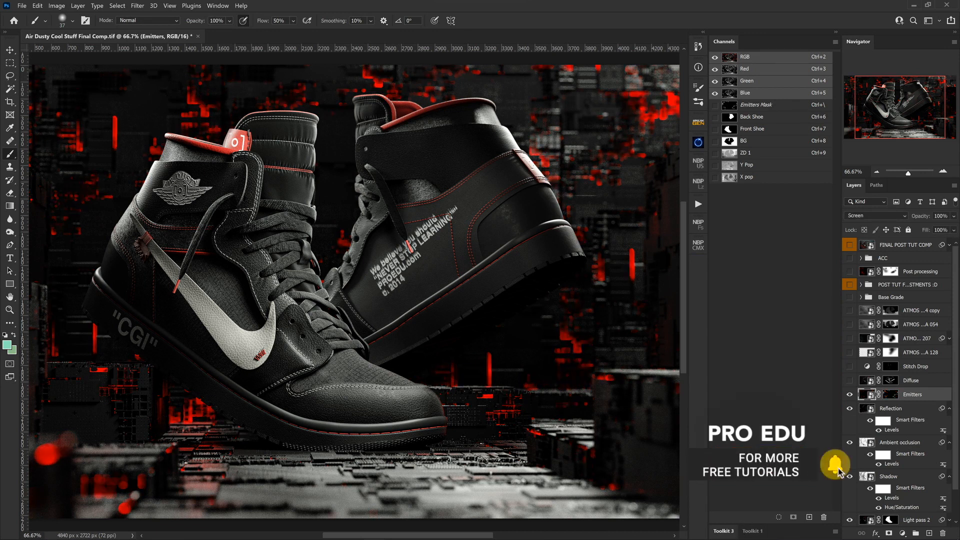
{"action": "left_click", "coordinate": [890, 394], "text": "alt"}
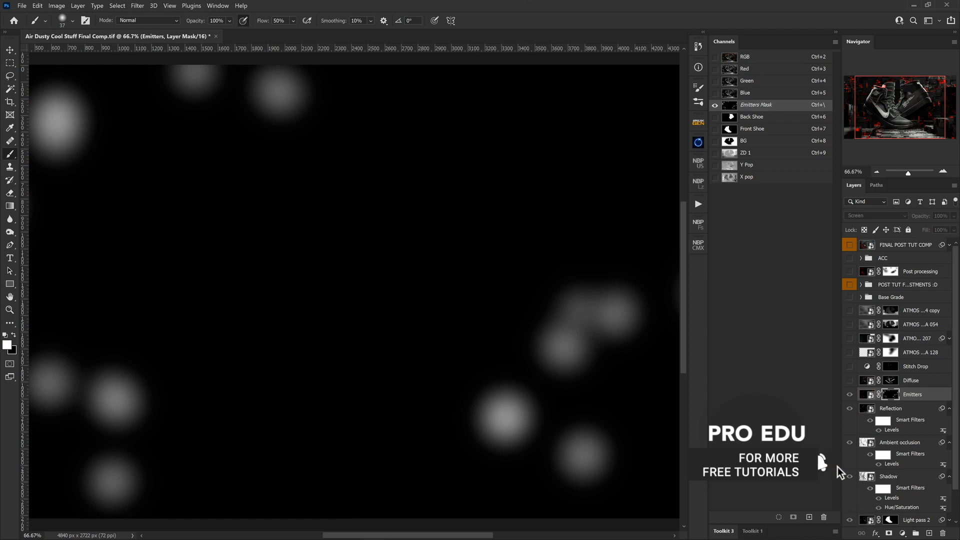
{"action": "left_click", "coordinate": [889, 394], "text": "alt"}
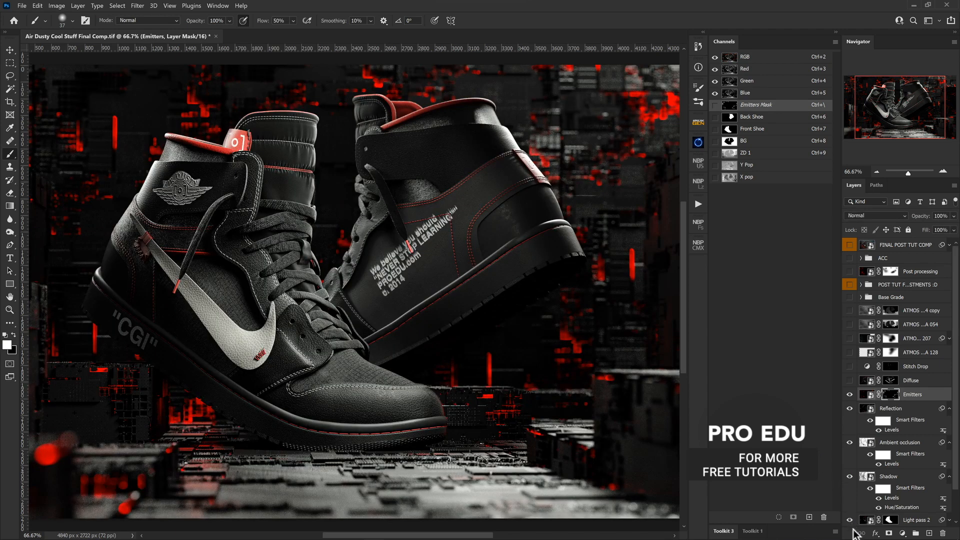
Step: Make the Diffuse layer visible and check its contribution with the mask disabled and enabled and with the layer hidden and shown
{"action": "left_click", "coordinate": [866, 380]}
{"action": "left_click", "coordinate": [850, 380]}
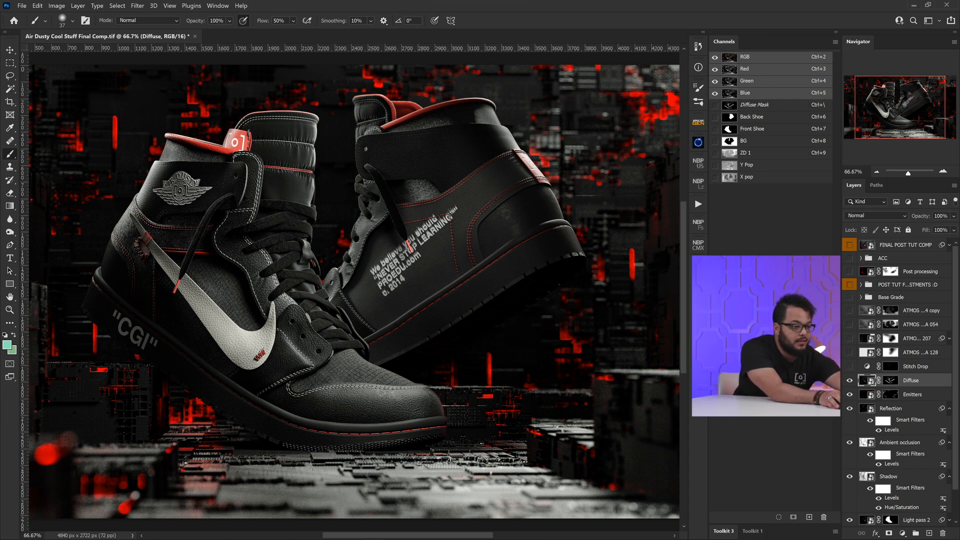
{"action": "left_click", "coordinate": [890, 381], "text": "shift"}
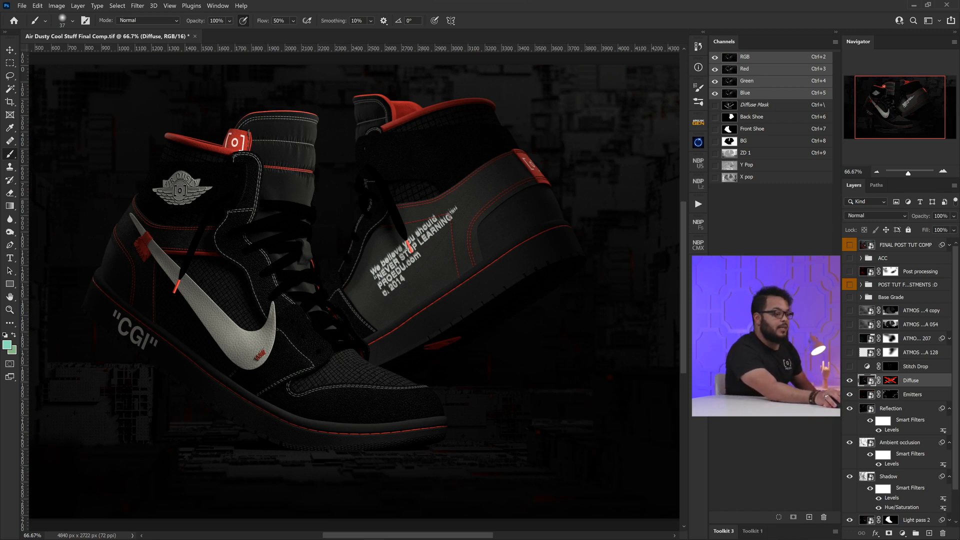
{"action": "left_click", "coordinate": [890, 380], "text": "shift"}
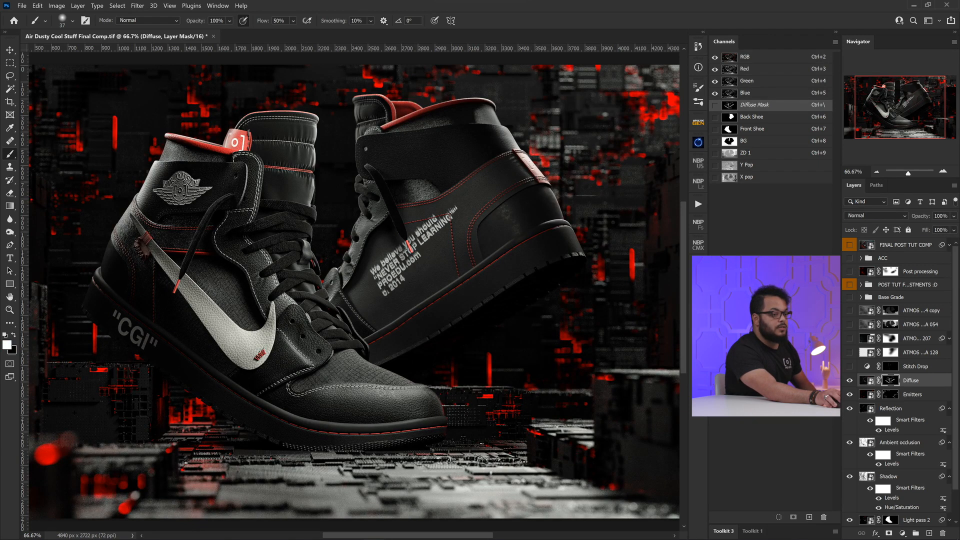
{"action": "left_click", "coordinate": [849, 380]}
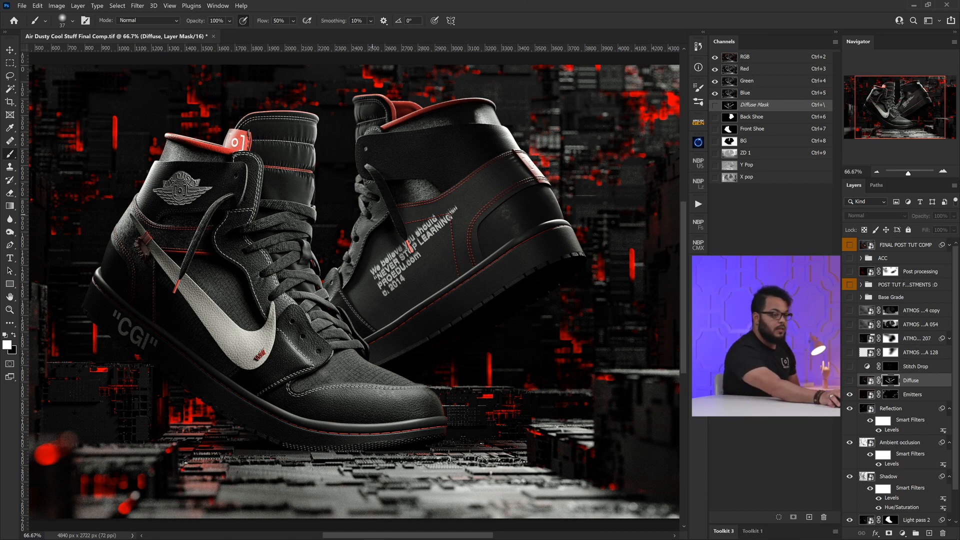
{"action": "left_click", "coordinate": [849, 380]}
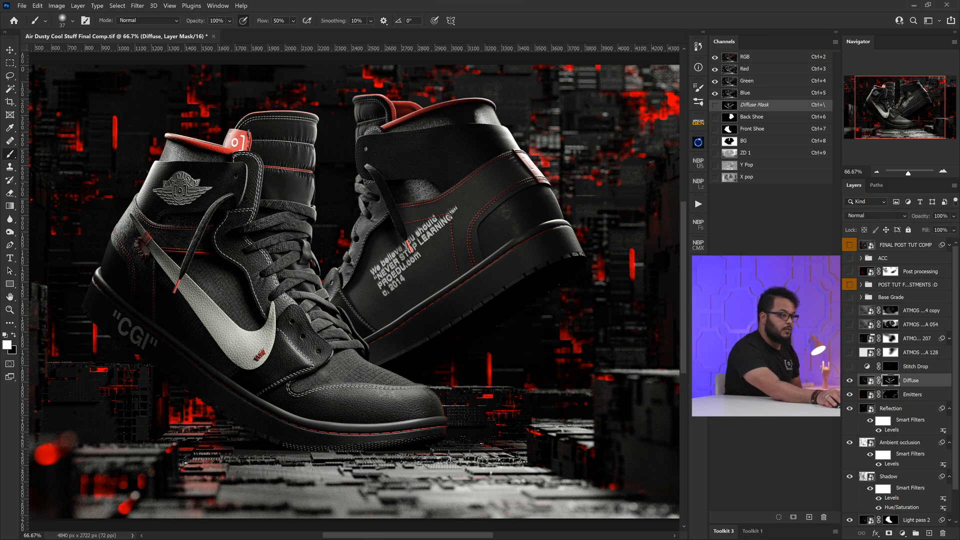
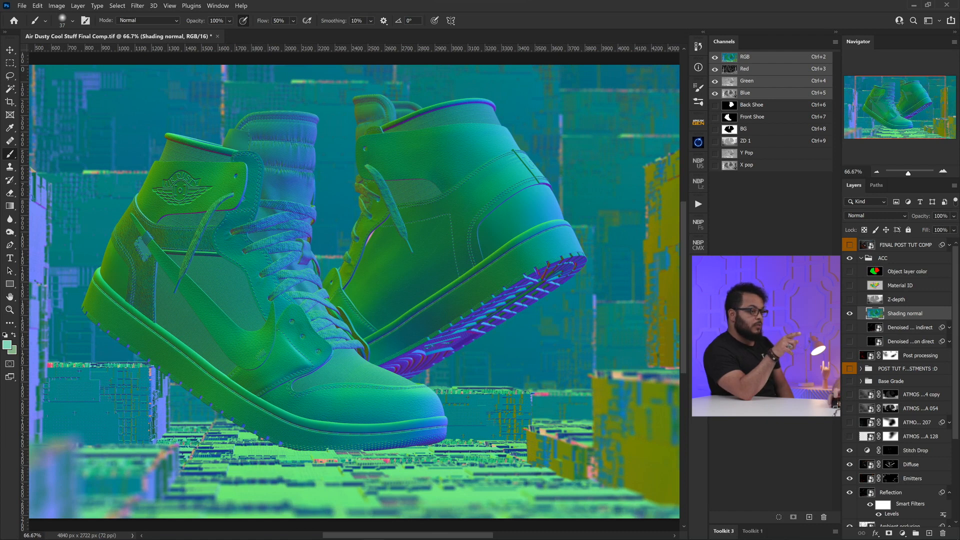
Step: Examine the Shading normal layer's red, green and blue channels individually, and return to the full RGB composite
{"action": "key", "text": "ctrl+3"}
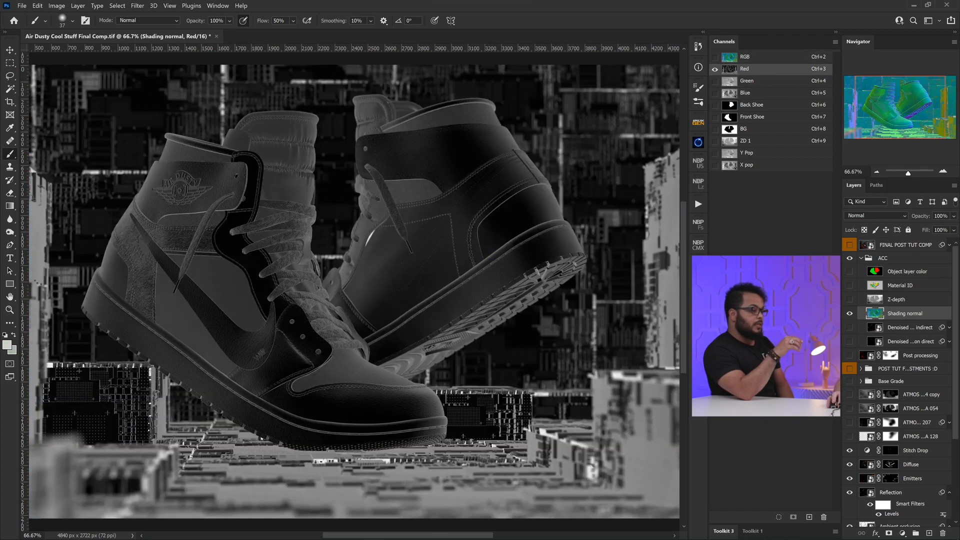
{"action": "key", "text": "ctrl+4"}
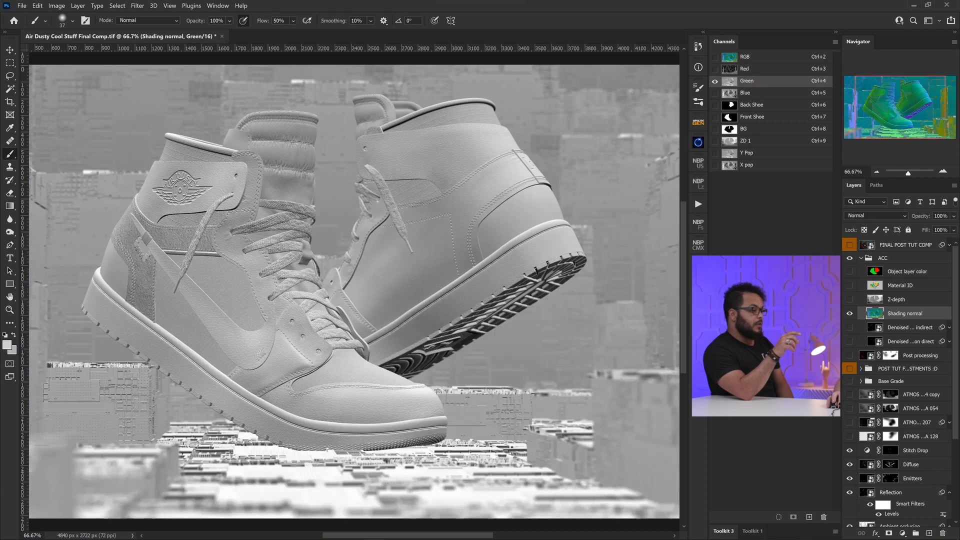
{"action": "key", "text": "ctrl+5"}
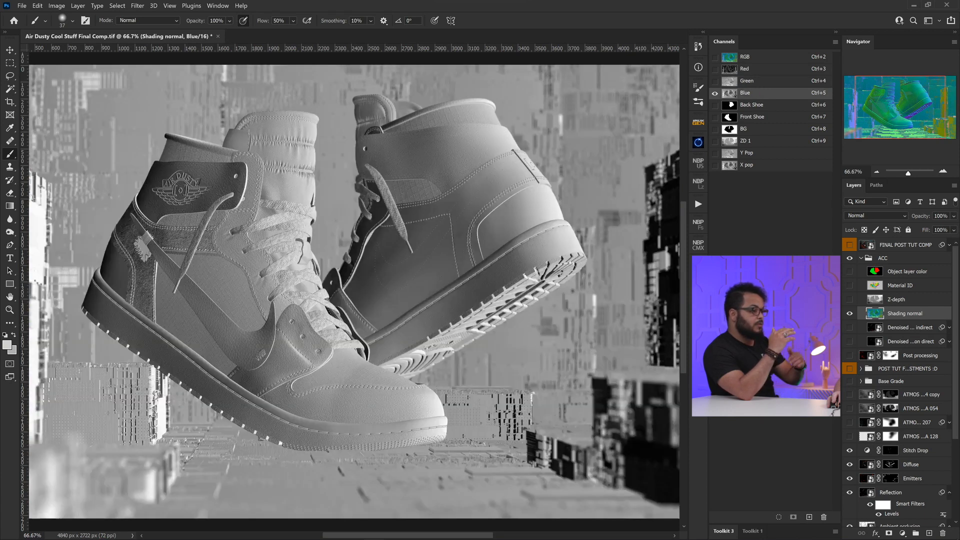
{"action": "key", "text": "ctrl+4"}
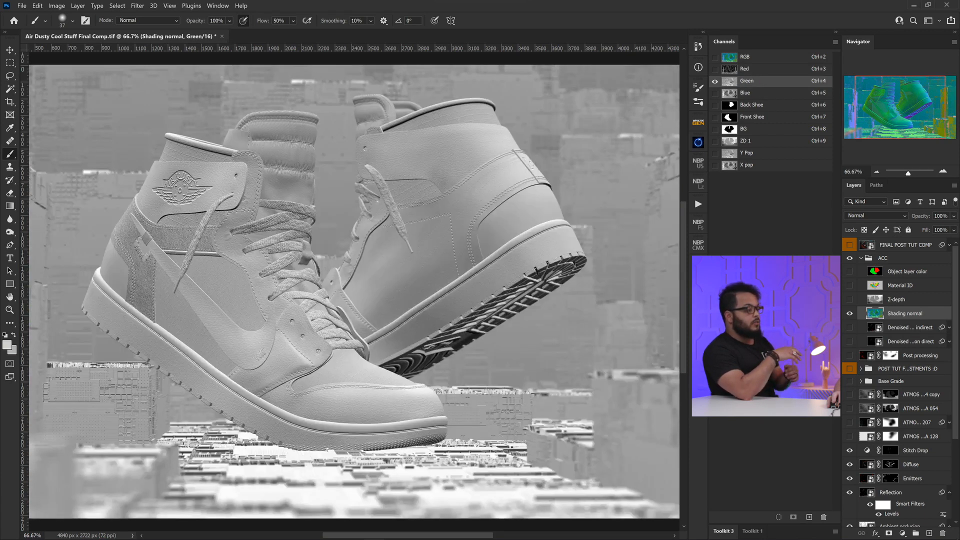
{"action": "key", "text": "ctrl+3"}
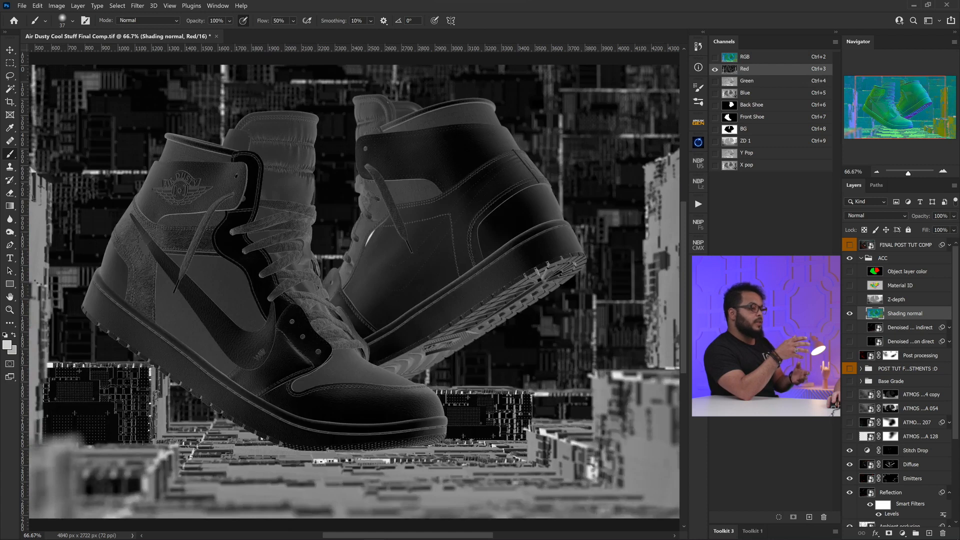
{"action": "key", "text": "ctrl+4"}
{"action": "key", "text": "ctrl+5"}
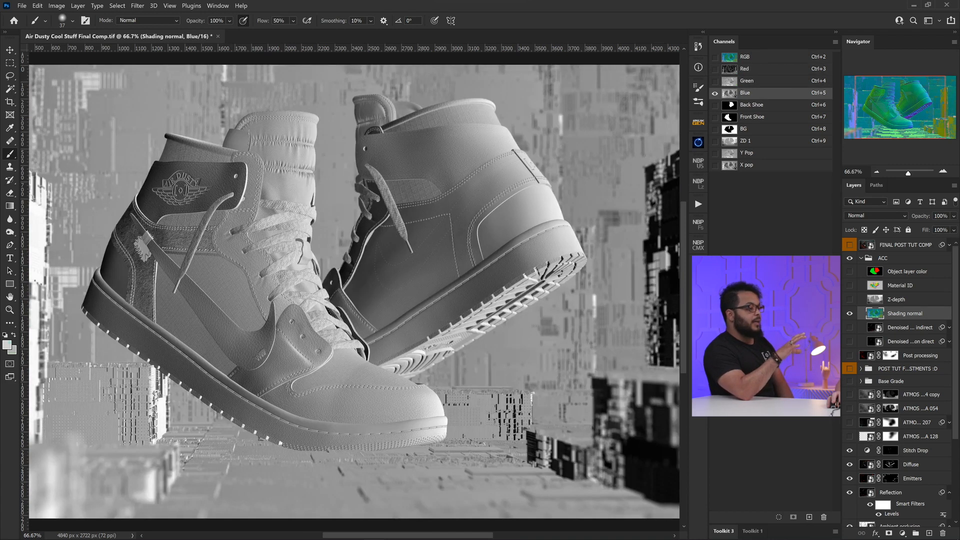
{"action": "key", "text": "ctrl+2"}
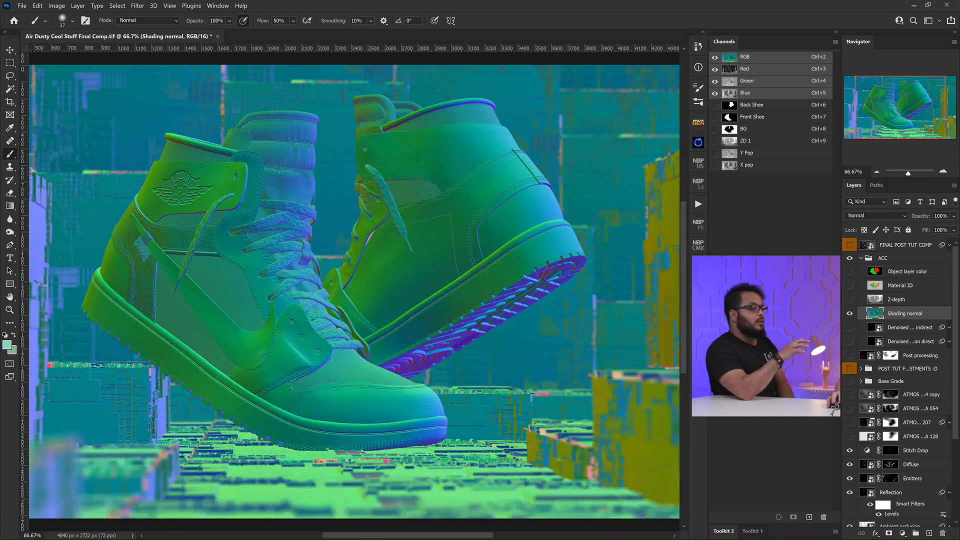
Step: Duplicate the Blue channel of the Shading normal pass and invert the duplicate
{"action": "key", "text": "ctrl+3"}
{"action": "key", "text": "ctrl+4"}
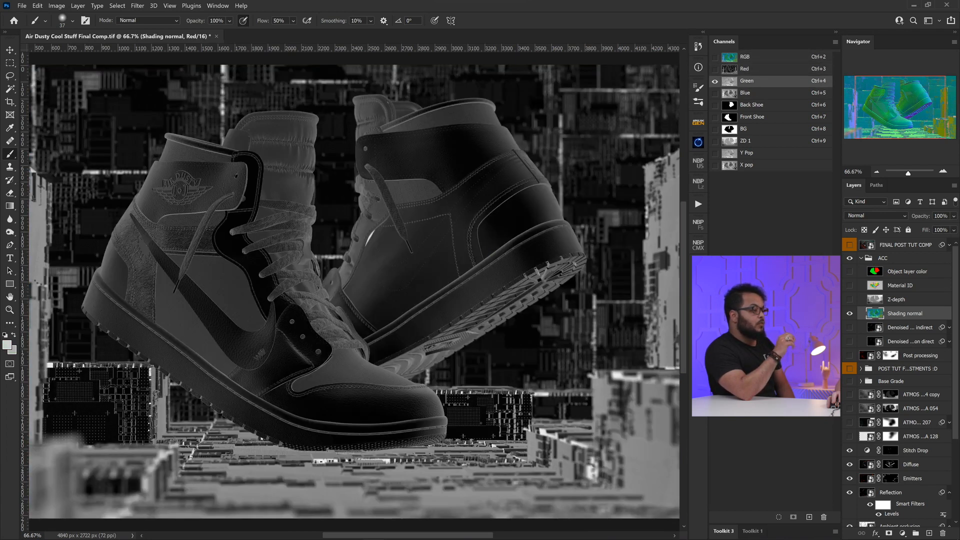
{"action": "key", "text": "ctrl+5"}
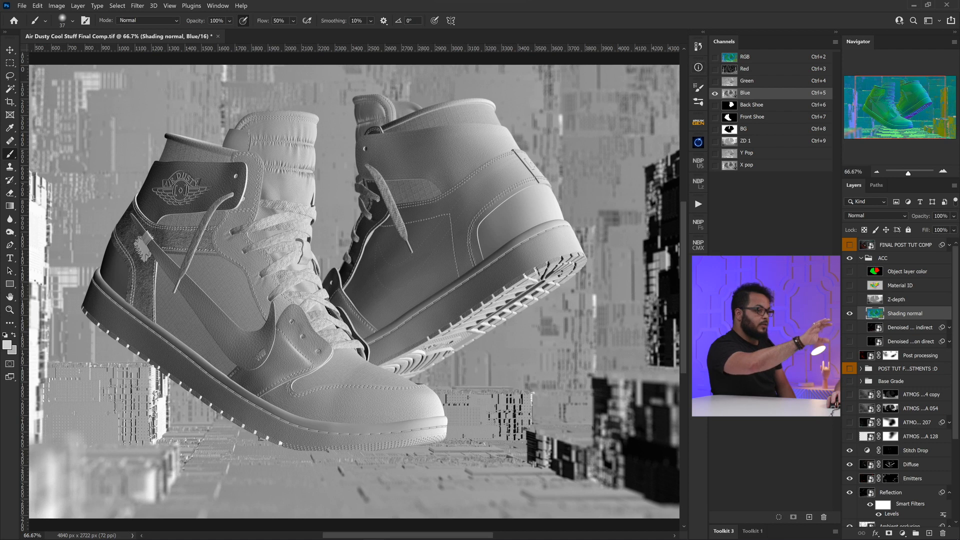
{"action": "right_click", "coordinate": [764, 93]}
{"action": "left_click", "coordinate": [792, 100]}
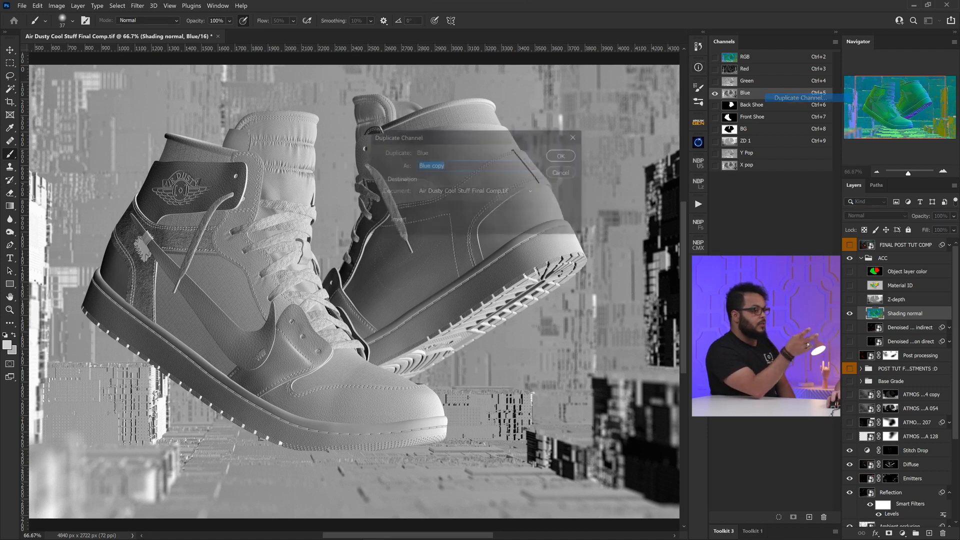
{"action": "left_click", "coordinate": [563, 155]}
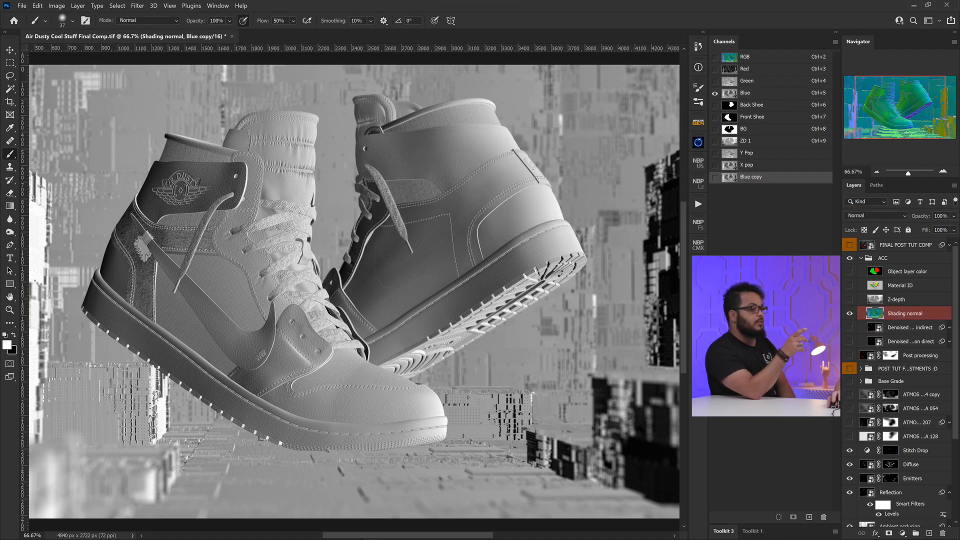
{"action": "left_click", "coordinate": [763, 165]}
{"action": "left_click", "coordinate": [764, 177]}
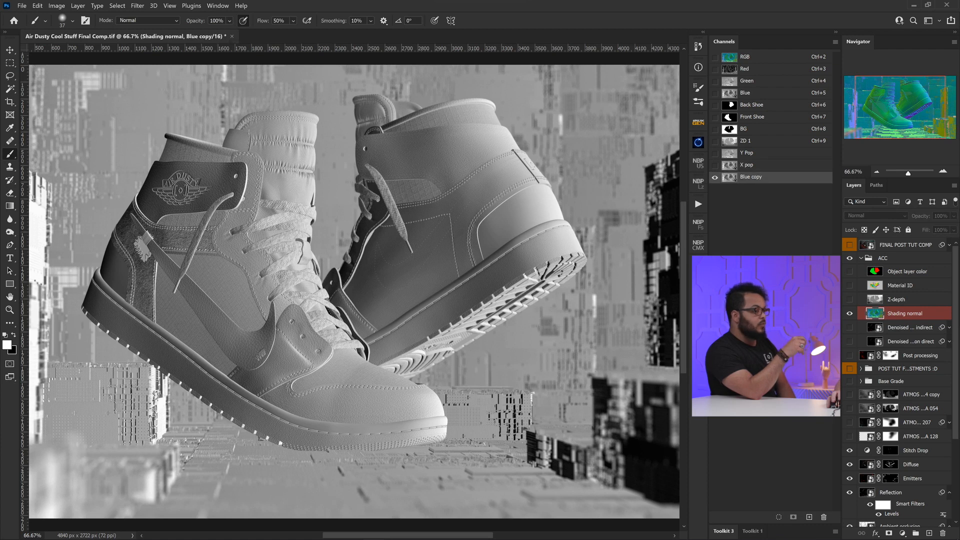
{"action": "key", "text": "ctrl+i"}
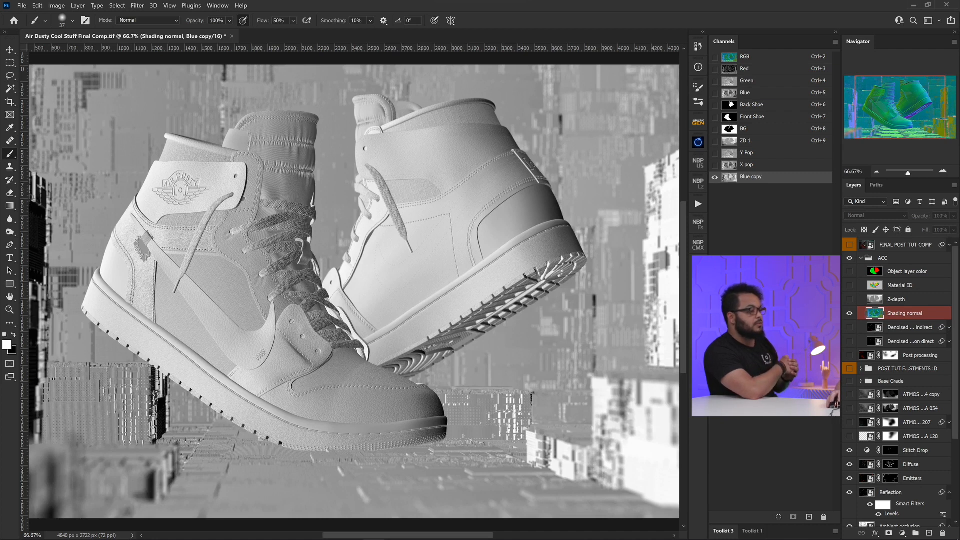
Step: Compare the original red, green and blue channels with each other and check the red channel against the RGB composite
{"action": "key", "text": "ctrl+3"}
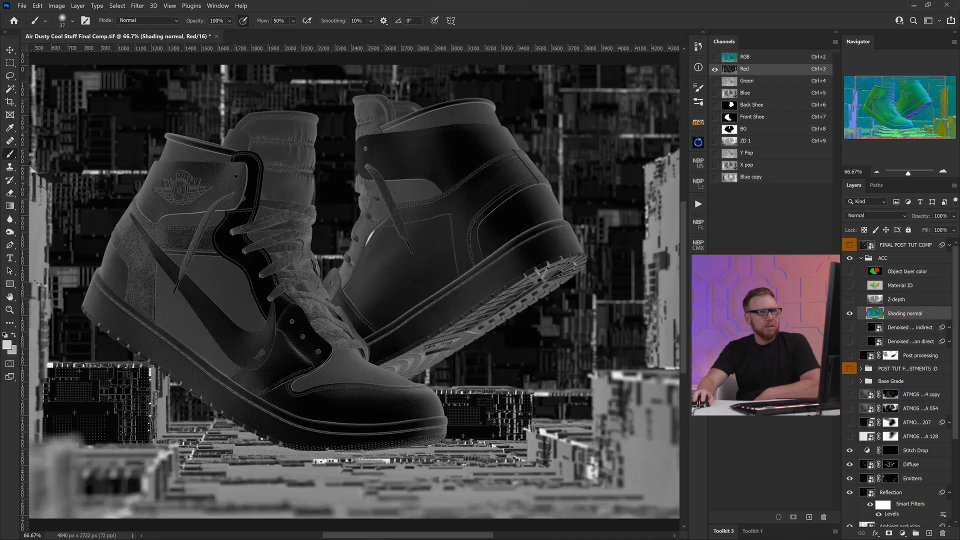
{"action": "key", "text": "ctrl+4"}
{"action": "key", "text": "ctrl+5"}
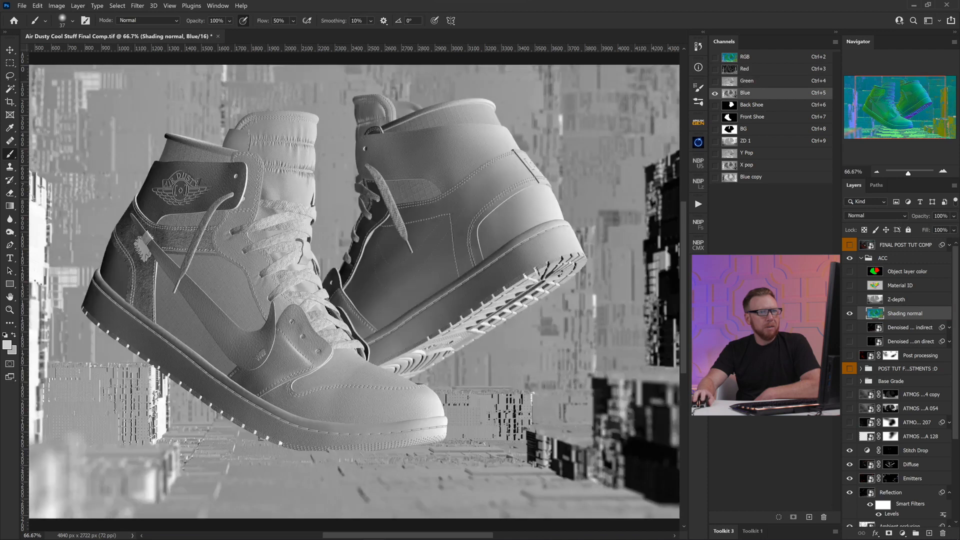
{"action": "key", "text": "ctrl+3"}
{"action": "key", "text": "ctrl+4"}
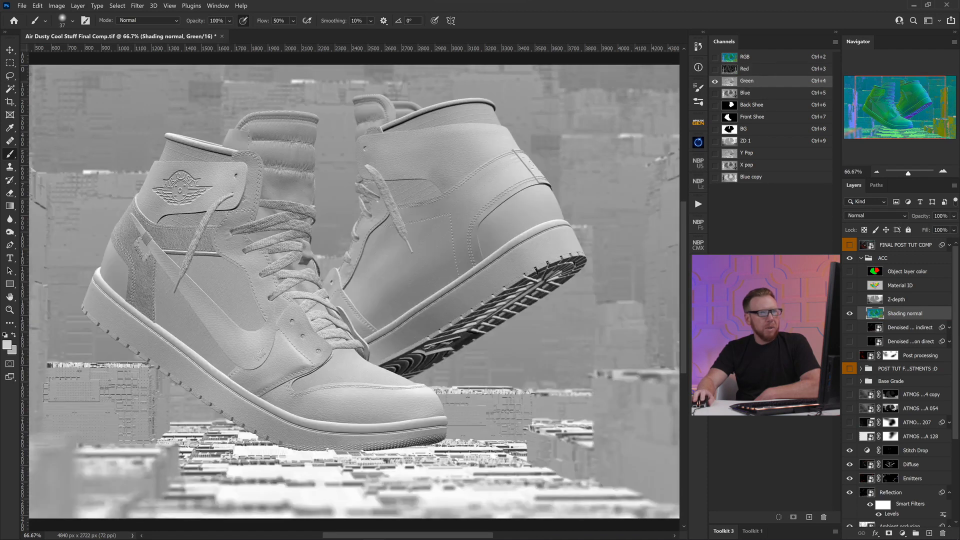
{"action": "key", "text": "ctrl+5"}
{"action": "key", "text": "ctrl+3"}
{"action": "key", "text": "ctrl+2"}
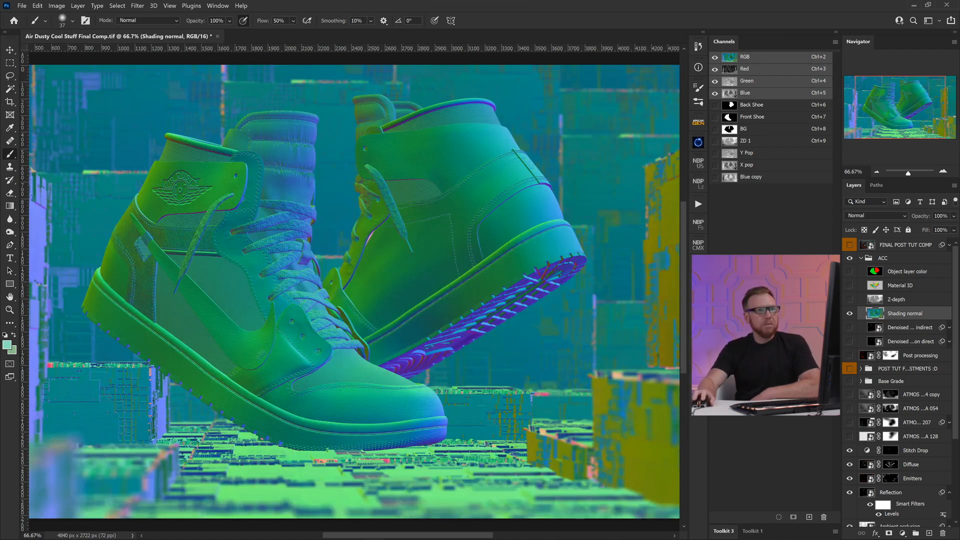
{"action": "key", "text": "ctrl+3"}
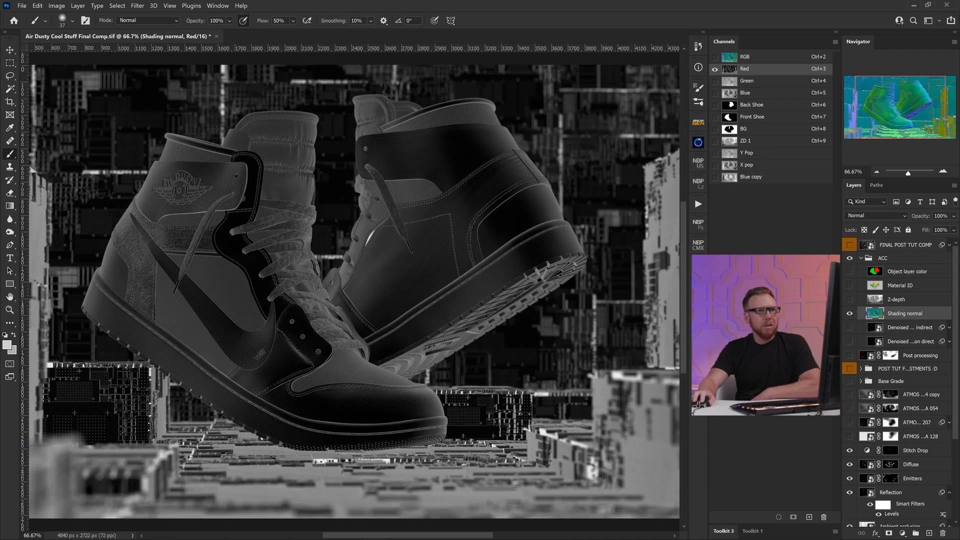
{"action": "key", "text": "ctrl+2"}
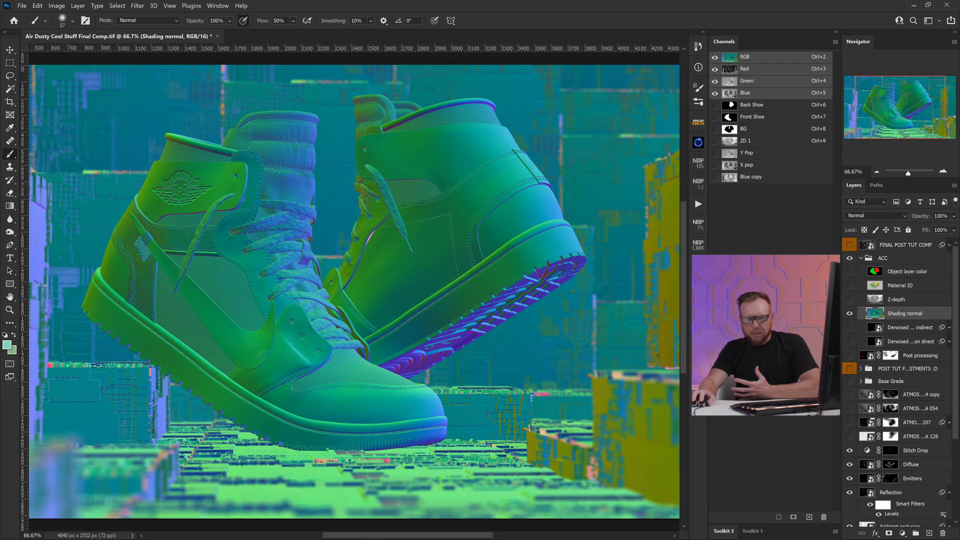
Step: Reselect the Shading normal layer and compare its red and green channels with the color composite
{"action": "left_click", "coordinate": [896, 299]}
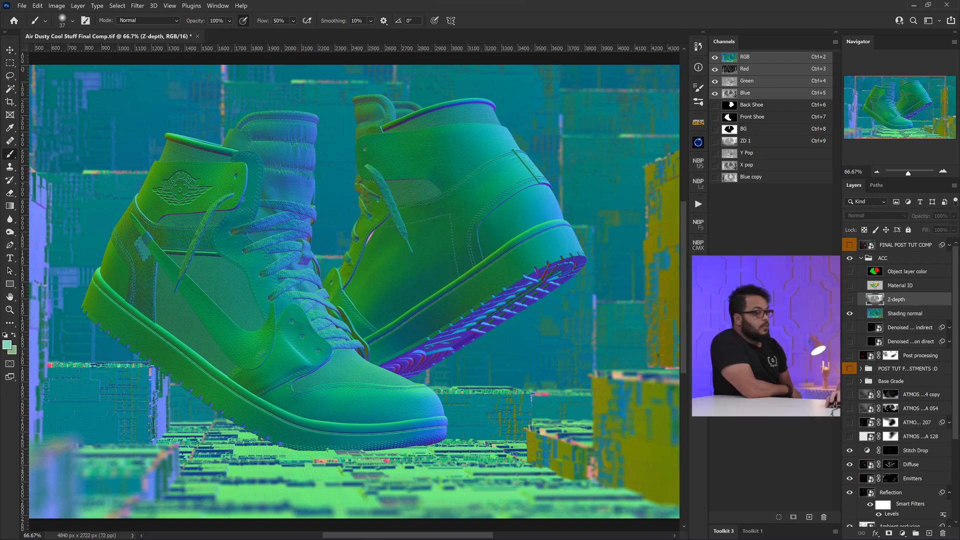
{"action": "left_click", "coordinate": [905, 313]}
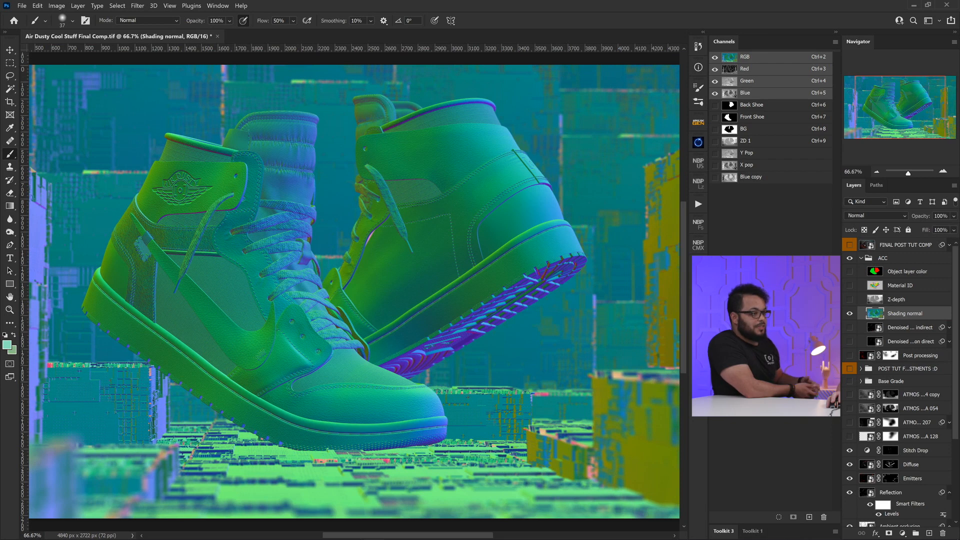
{"action": "key", "text": "ctrl+3"}
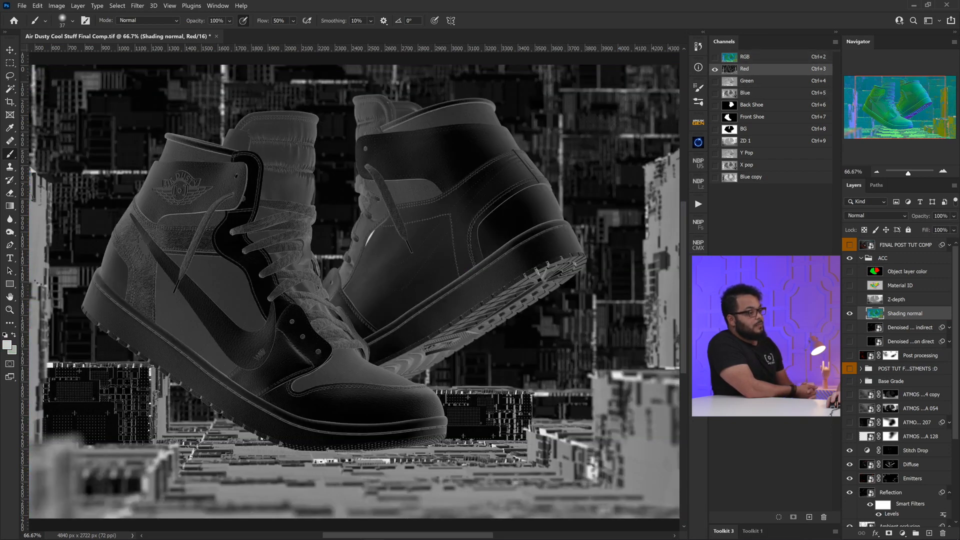
{"action": "key", "text": "ctrl+2"}
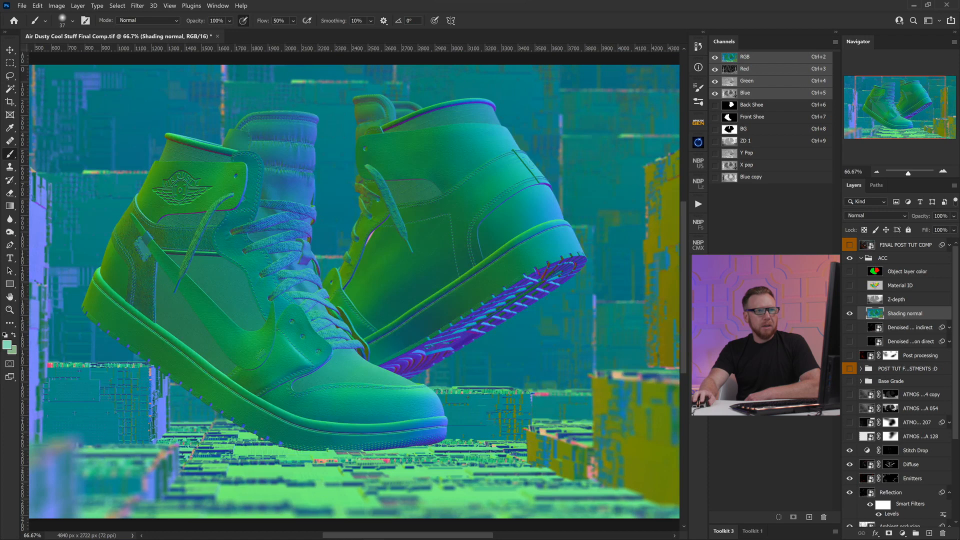
{"action": "key", "text": "ctrl+3"}
{"action": "key", "text": "ctrl+4"}
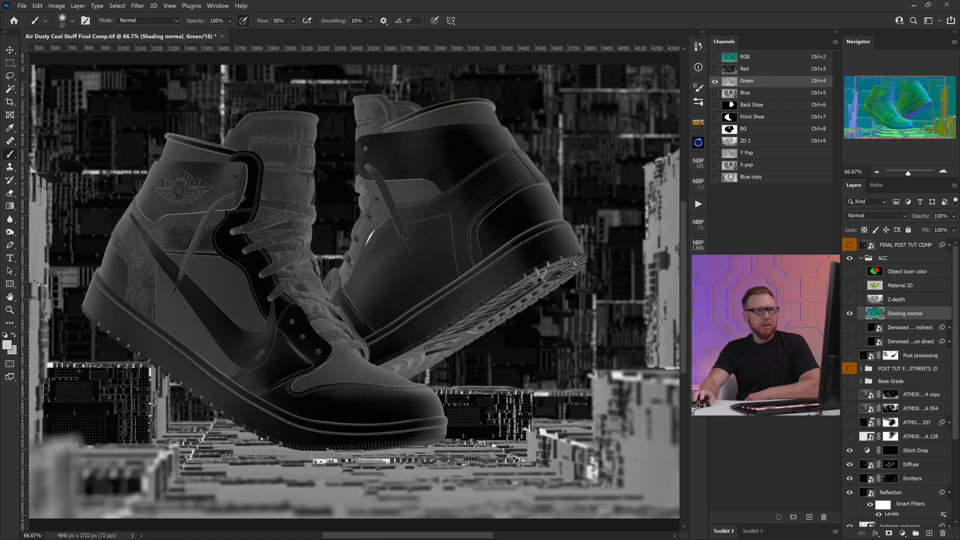
{"action": "key", "text": "ctrl+3"}
{"action": "key", "text": "ctrl+2"}
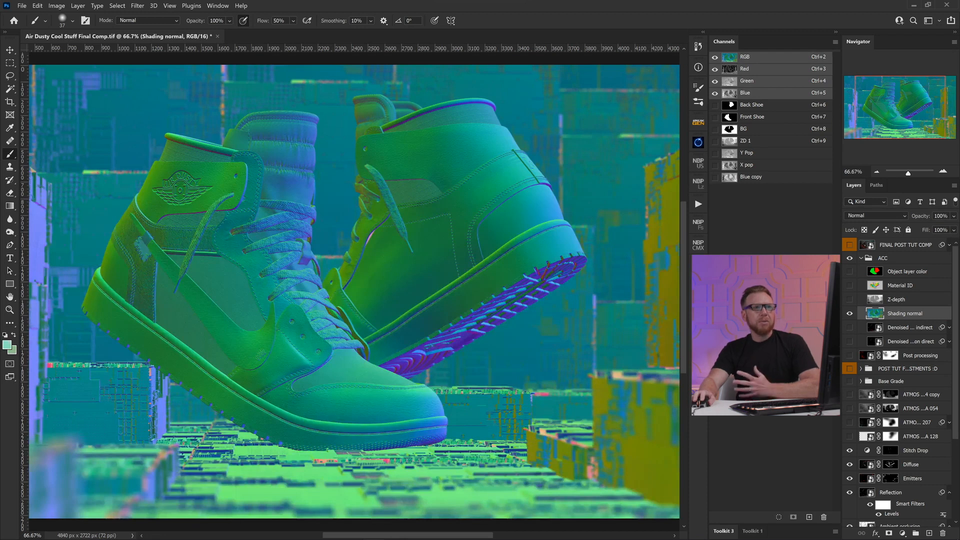
Step: Step back and forth through the red, green and blue channels to examine their lighting directions, ending on the RGB composite
{"action": "key", "text": "ctrl+3"}
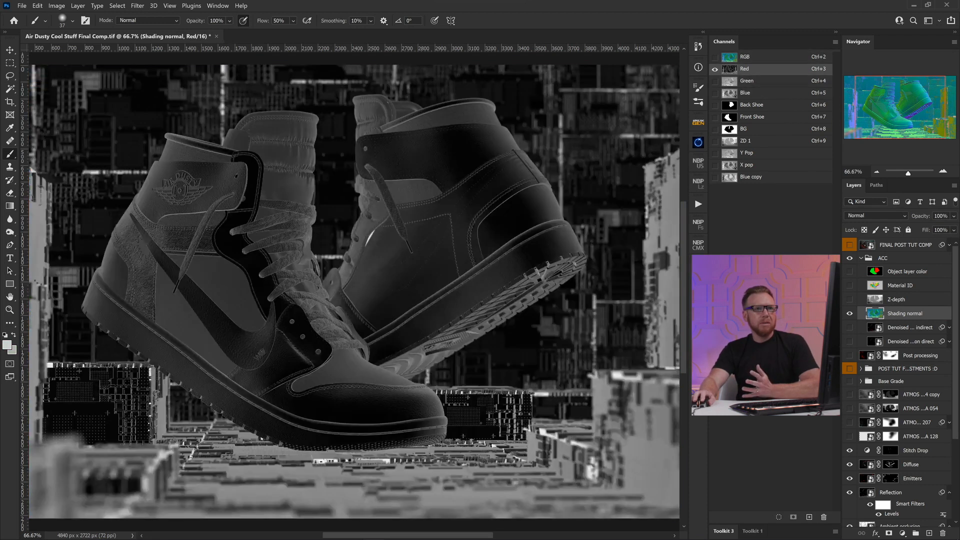
{"action": "key", "text": "ctrl+4"}
{"action": "key", "text": "ctrl+5"}
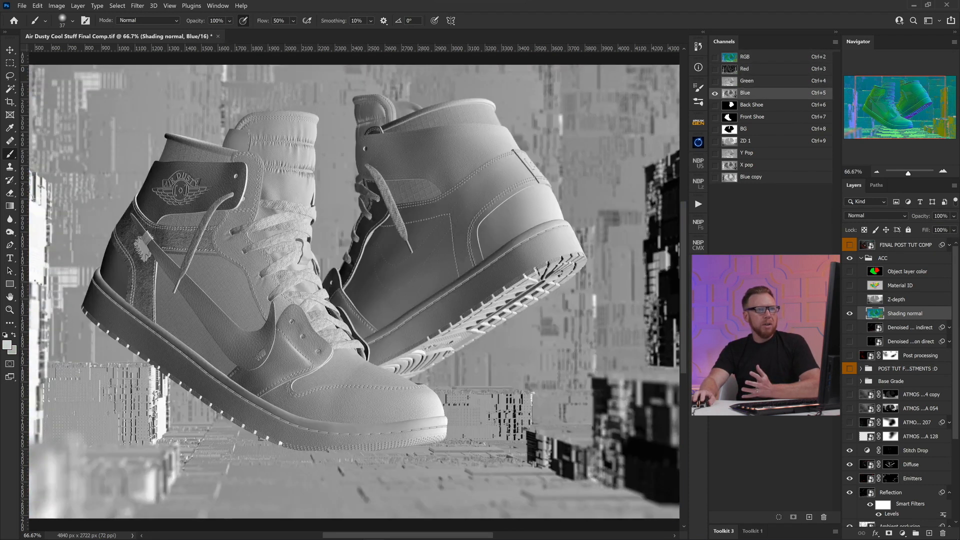
{"action": "key", "text": "ctrl+4"}
{"action": "key", "text": "ctrl+3"}
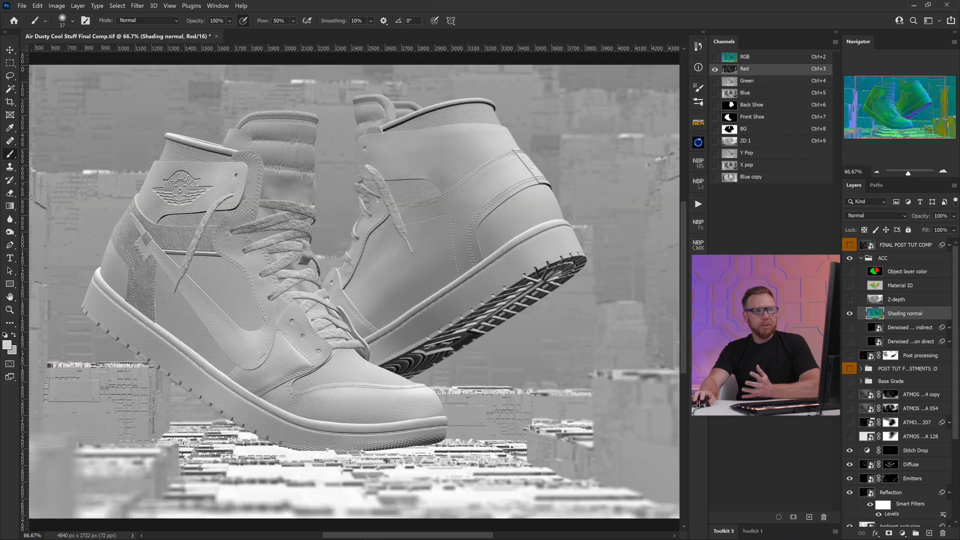
{"action": "key", "text": "ctrl+4"}
{"action": "key", "text": "ctrl+5"}
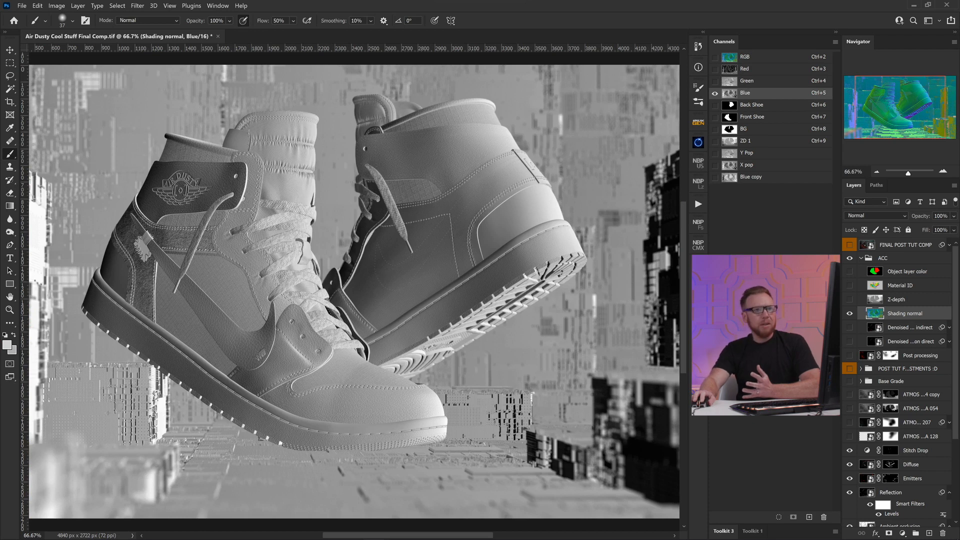
{"action": "key", "text": "ctrl+4"}
{"action": "key", "text": "ctrl+3"}
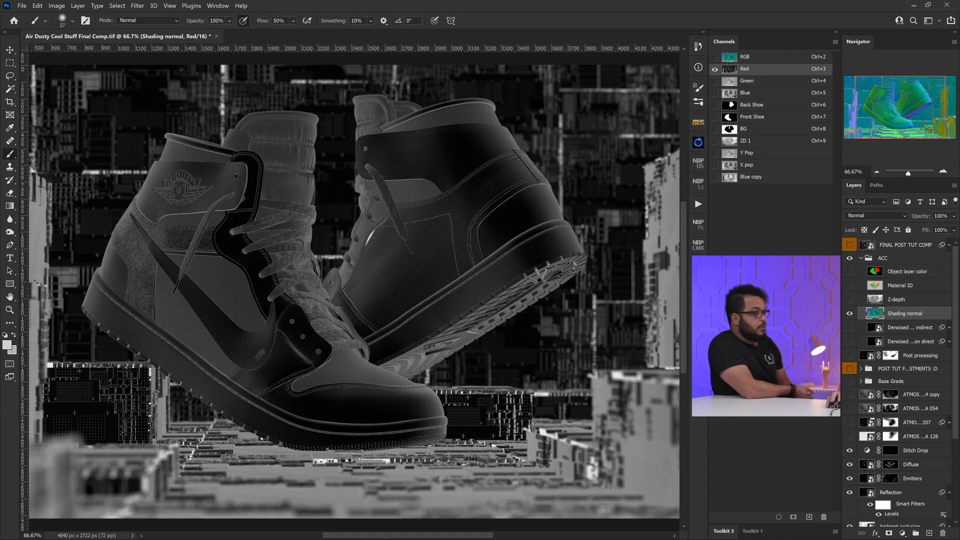
{"action": "key", "text": "ctrl+2"}
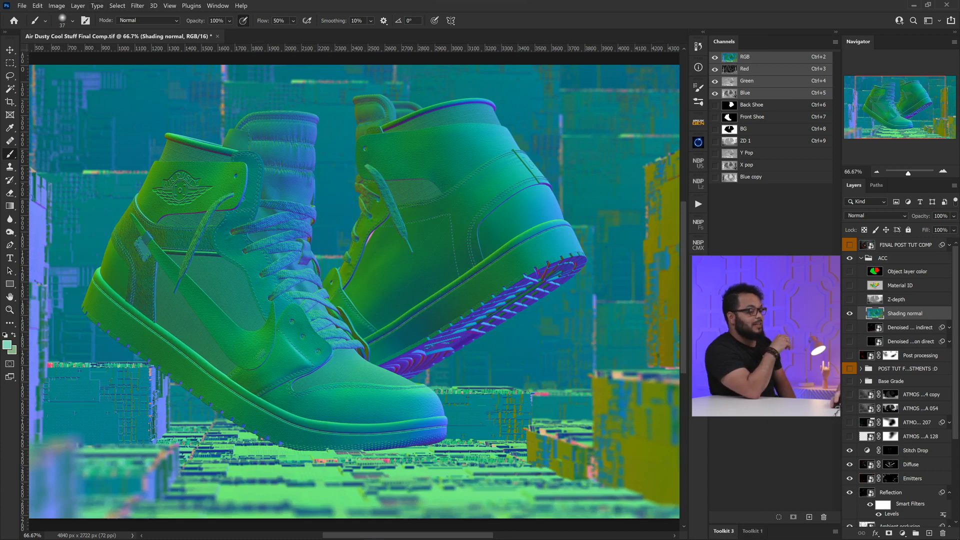
Step: Add a Hue/Saturation adjustment layer above Shading normal and shift its hue to -110
{"action": "left_click", "coordinate": [903, 533]}
{"action": "left_click", "coordinate": [900, 439]}
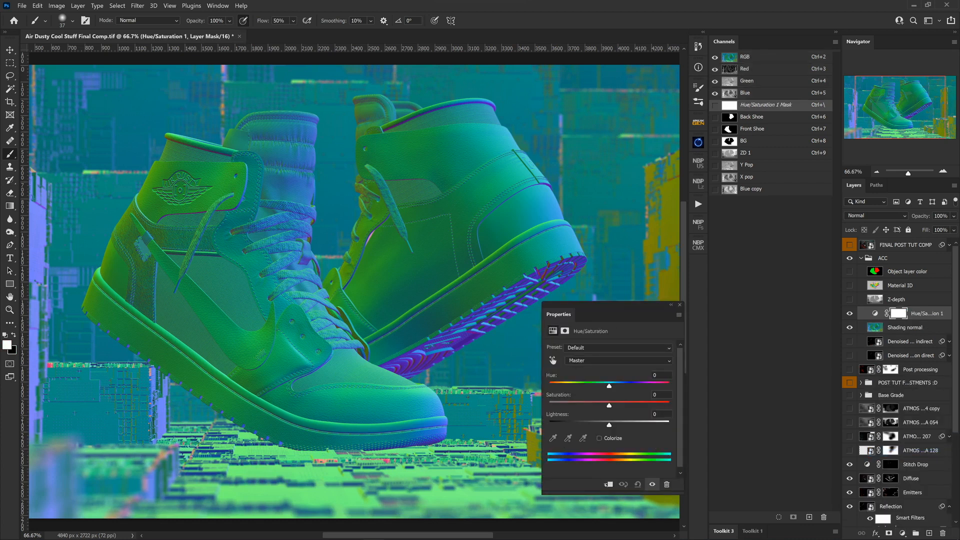
{"action": "left_click_drag", "start_coordinate": [609, 386], "coordinate": [566, 386]}
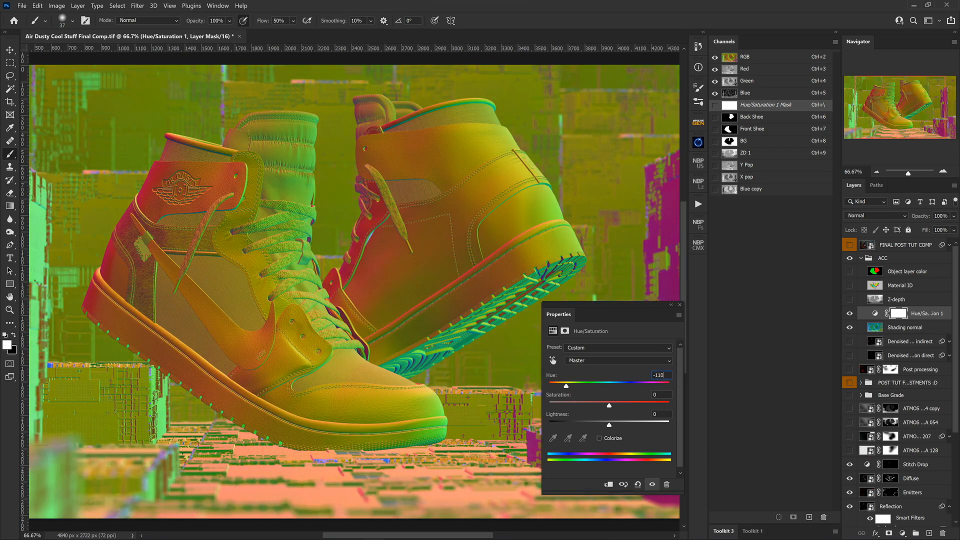
Step: Set the Hue/Saturation adjustment's hue back to 0
{"action": "key", "text": "BackSpace"}
{"action": "key", "text": "BackSpace"}
{"action": "key", "text": "BackSpace"}
{"action": "key", "text": "BackSpace"}
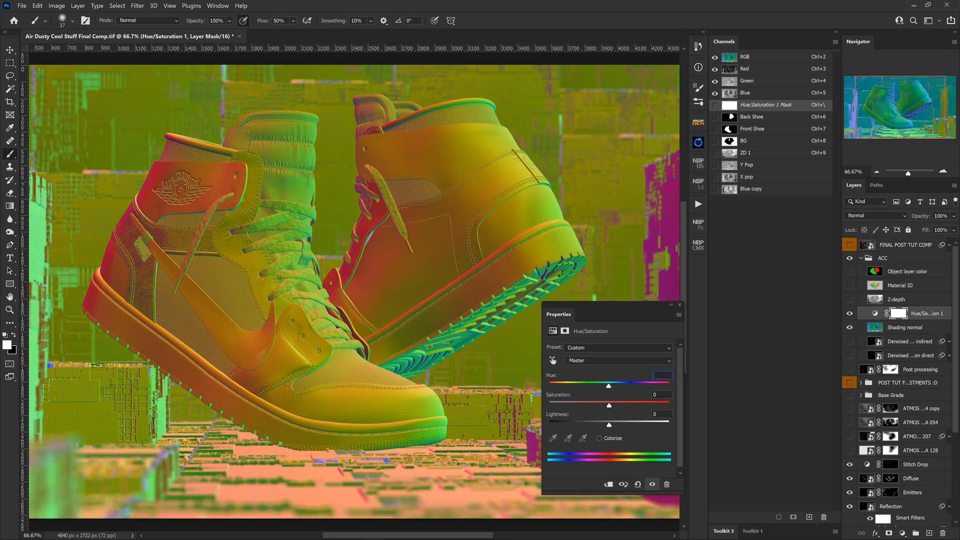
{"action": "type", "text": "0"}
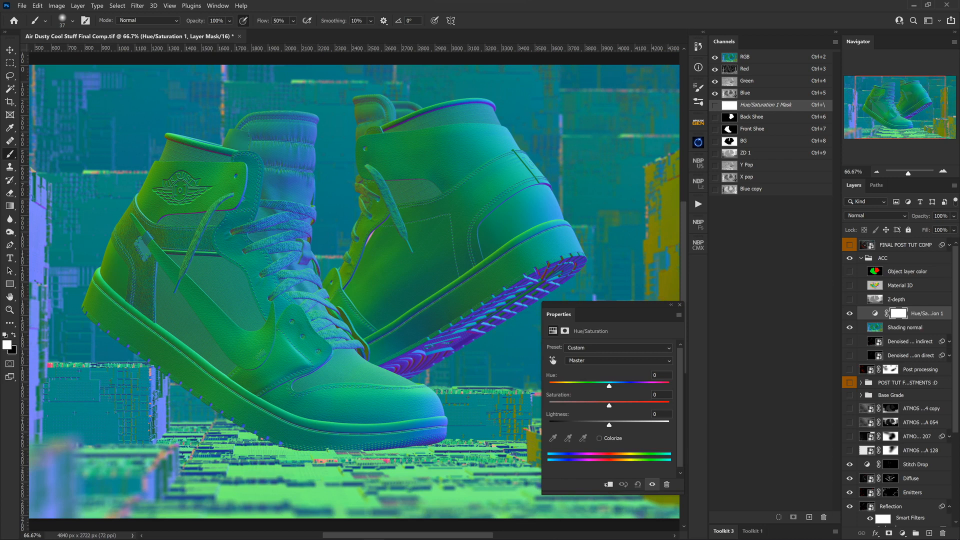
Step: Delete the Hue/Saturation adjustment layer above Shading normal
{"action": "key", "text": "ctrl+4"}
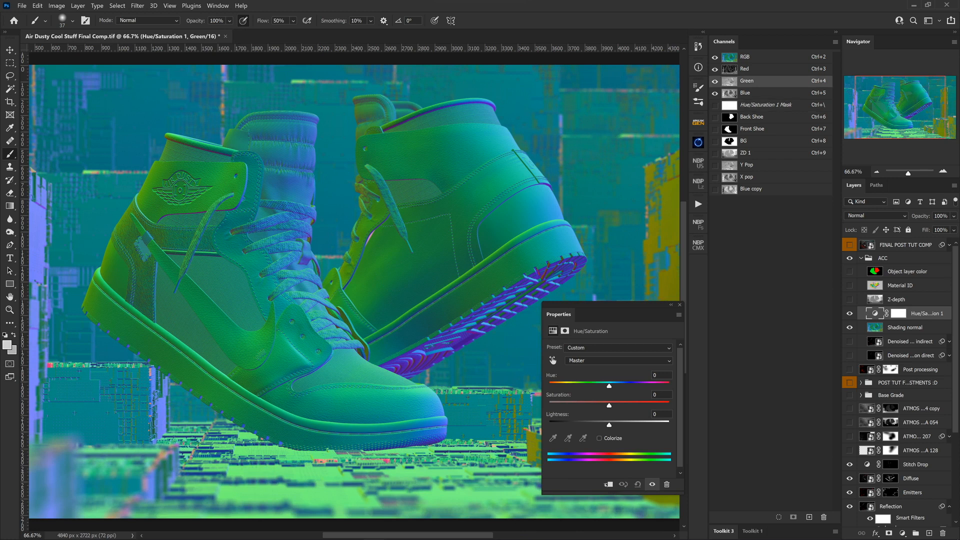
{"action": "mouse_move", "coordinate": [895, 313]}
{"action": "left_mouse_down"}
{"action": "mouse_move", "coordinate": [895, 539]}
{"action": "mouse_move", "coordinate": [942, 533]}
{"action": "left_mouse_up"}
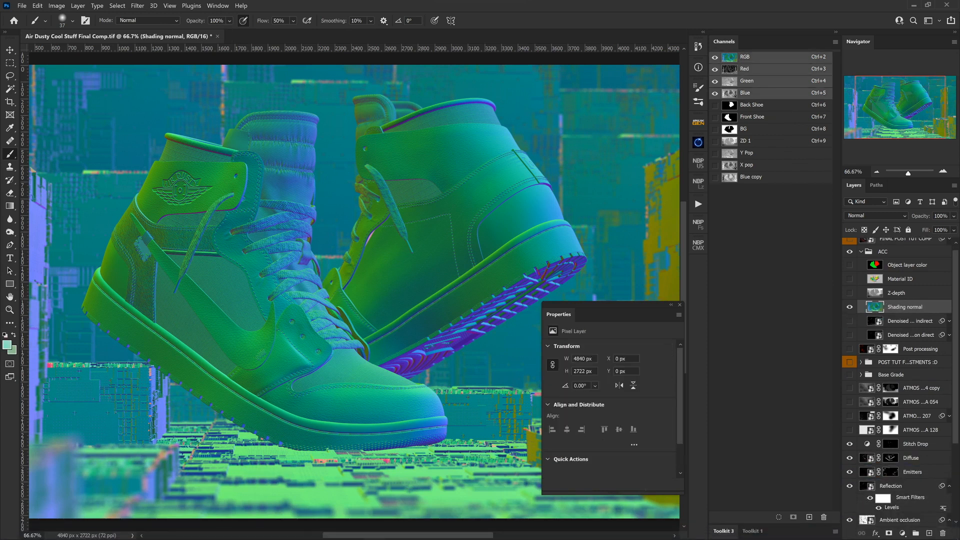
Step: View the Shading normal's green channel alone, show the colour composite with green still targeted, and check which image adjustments are available
{"action": "key", "text": "ctrl+4"}
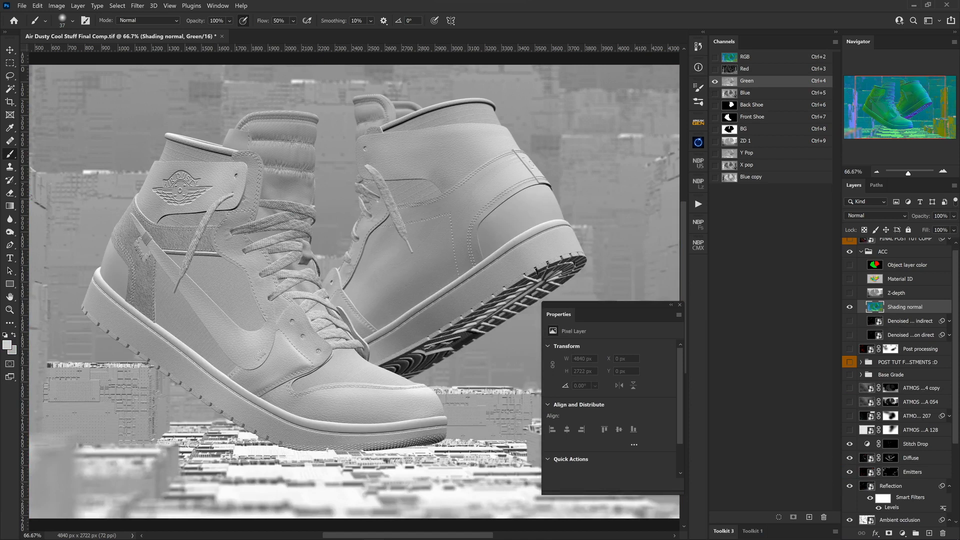
{"action": "left_click", "coordinate": [715, 57]}
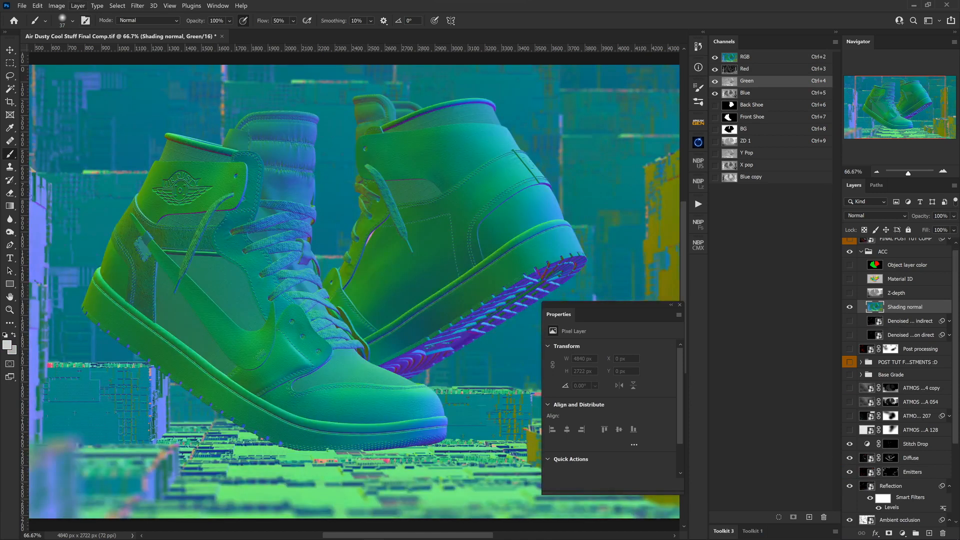
{"action": "left_click", "coordinate": [56, 5]}
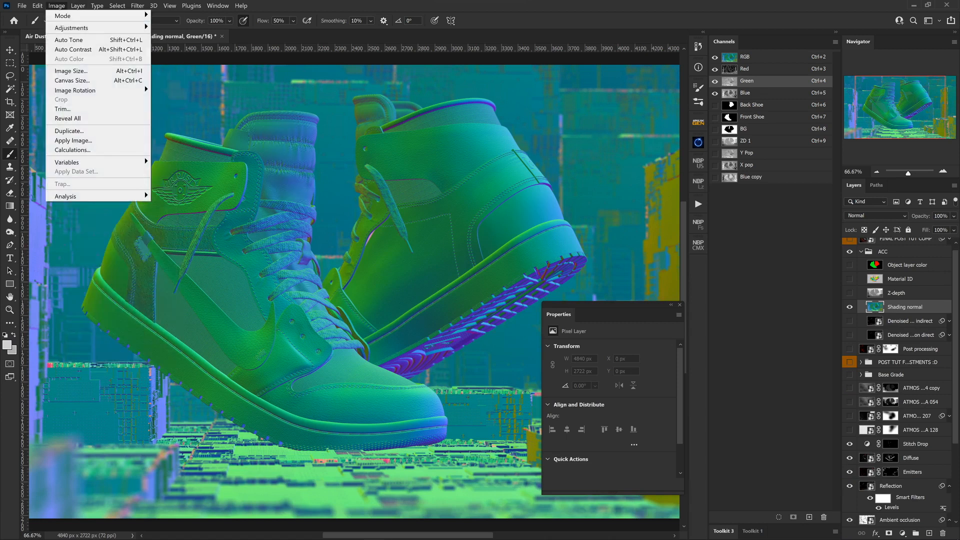
{"action": "mouse_move", "coordinate": [75, 27]}
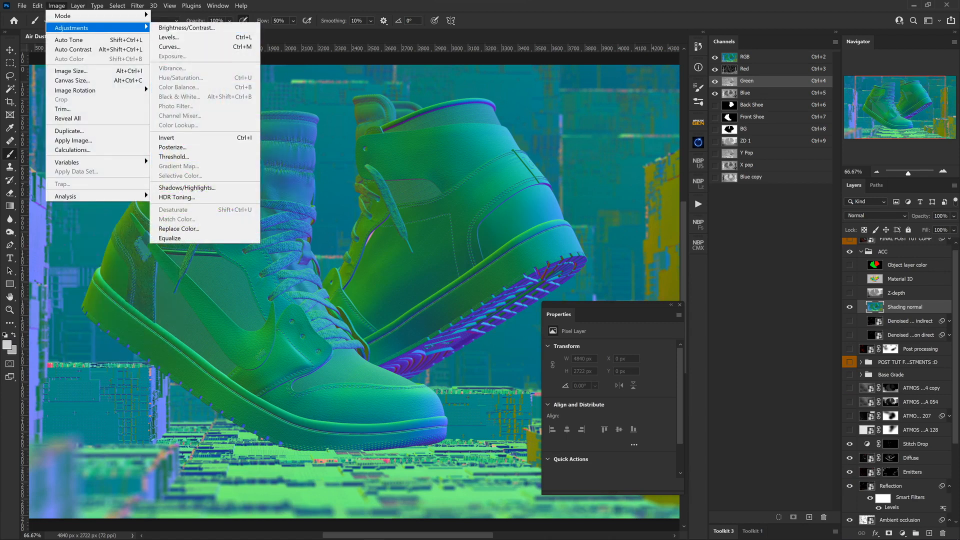
{"action": "key", "text": "Escape"}
{"action": "key", "text": "Escape"}
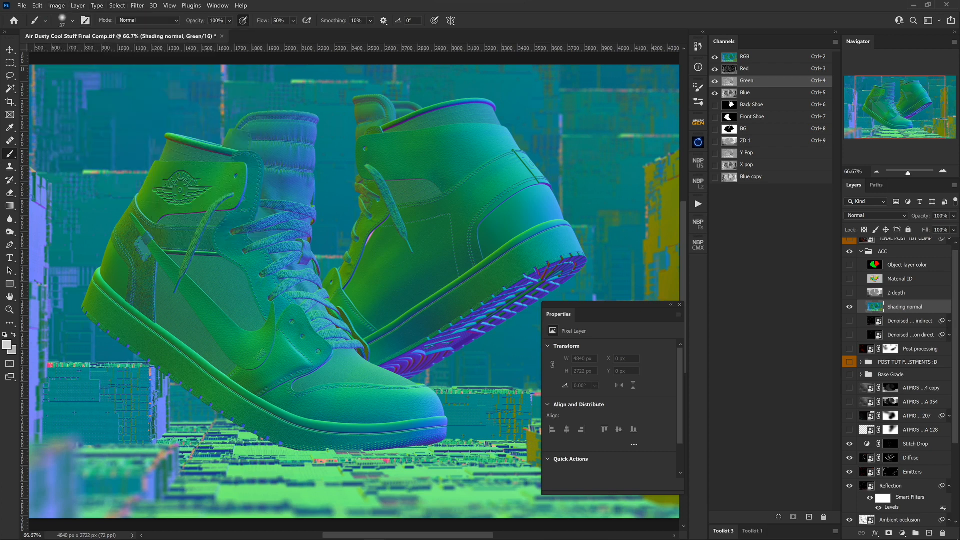
Step: Convert the Shading normal layer to a smart object
{"action": "right_click", "coordinate": [910, 307]}
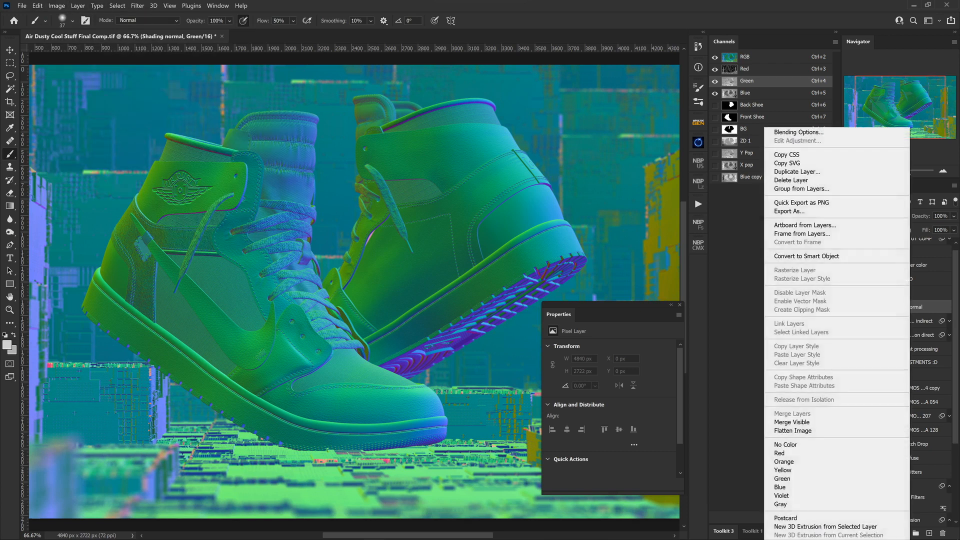
{"action": "left_click", "coordinate": [806, 256]}
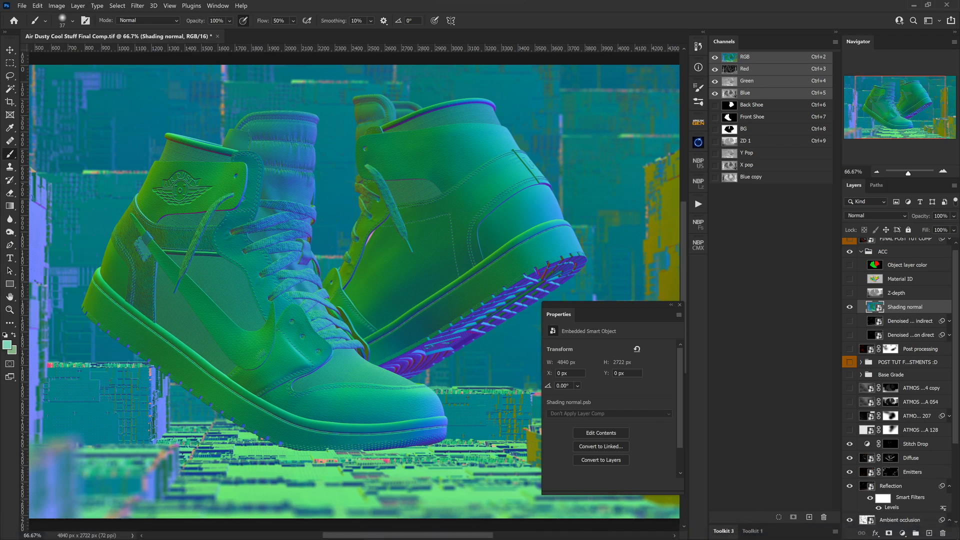
{"action": "left_click", "coordinate": [902, 533]}
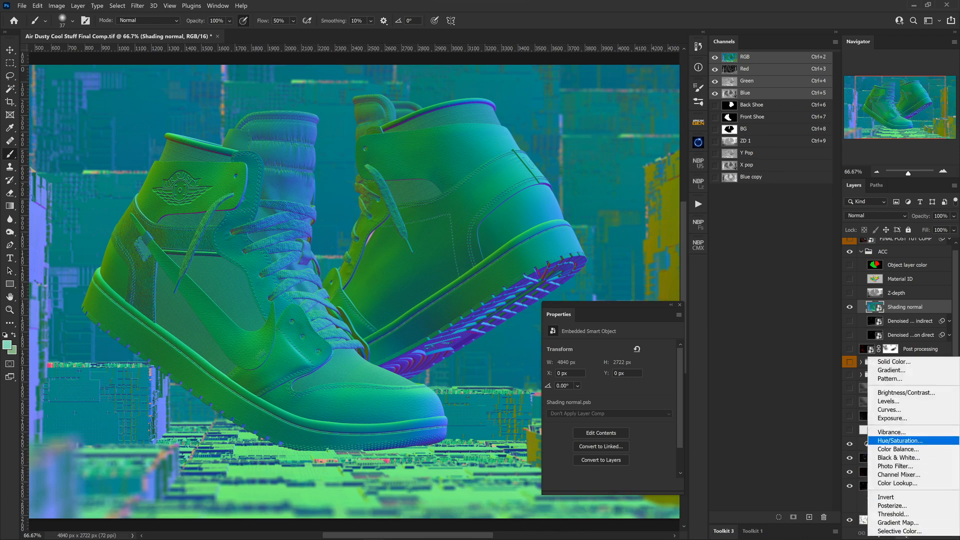
{"action": "left_click", "coordinate": [898, 440]}
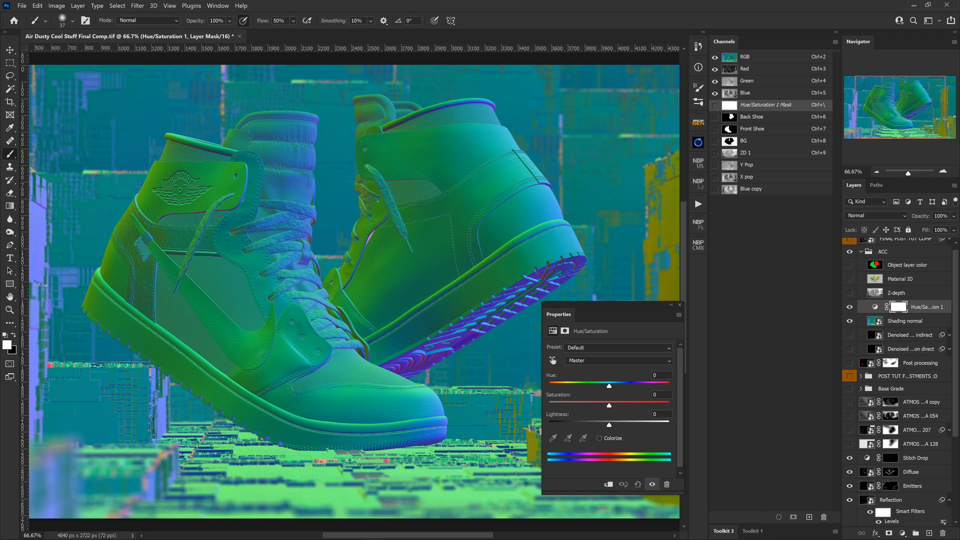
{"action": "key", "text": "Delete"}
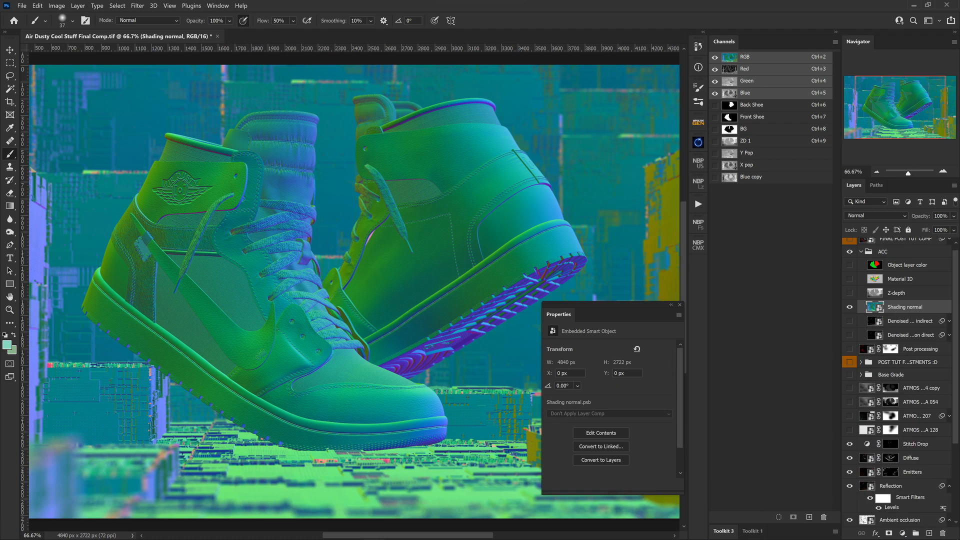
Step: Apply Hue/Saturation with default settings as a smart filter on the Shading normal layer
{"action": "key", "text": "ctrl+u"}
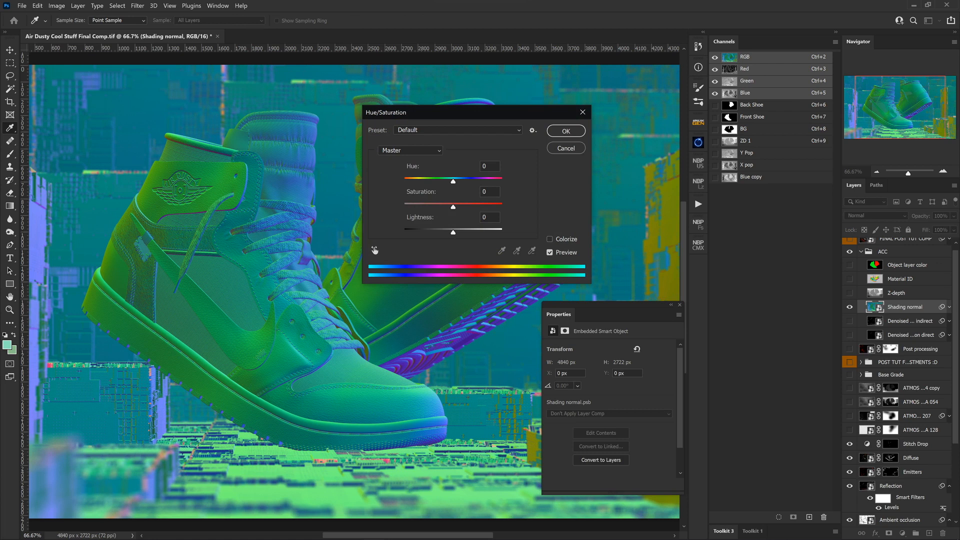
{"action": "key", "text": "Return"}
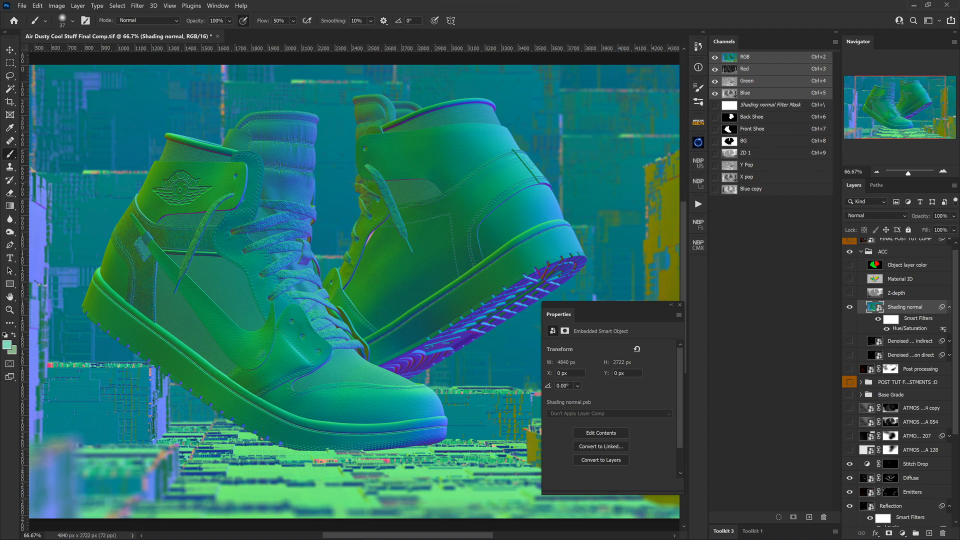
Step: Isolate the green channel, reopen Shading normal's Hue/Saturation smart filter and raise its saturation to +24
{"action": "key", "text": "ctrl+4"}
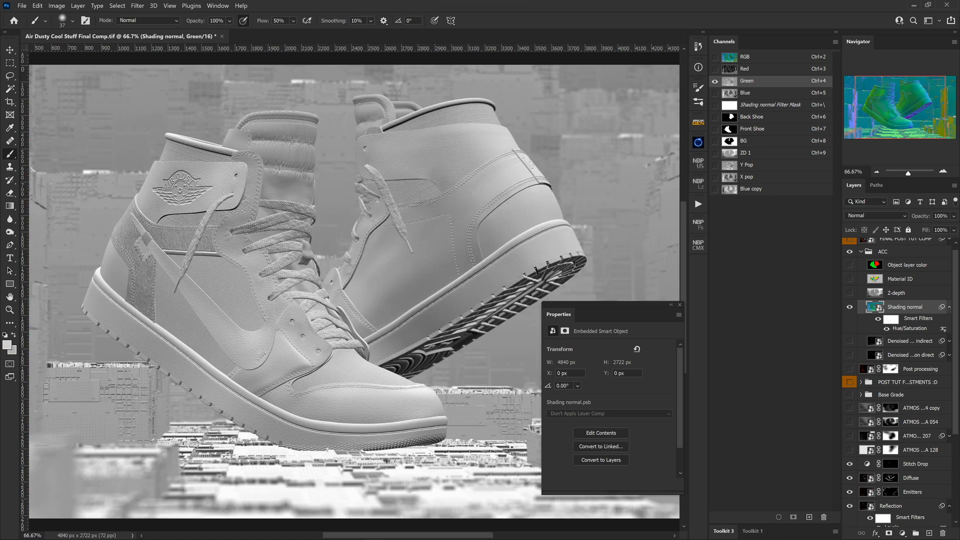
{"action": "key", "text": "ctrl+u"}
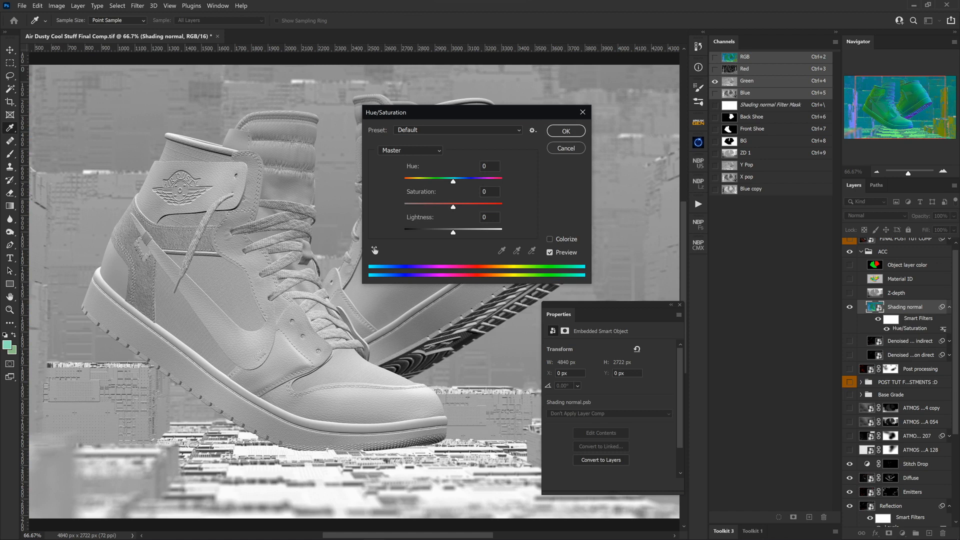
{"action": "mouse_move", "coordinate": [452, 207]}
{"action": "left_mouse_down"}
{"action": "mouse_move", "coordinate": [437, 207]}
{"action": "mouse_move", "coordinate": [457, 207]}
{"action": "left_mouse_up"}
{"action": "type", "text": "+21"}
{"action": "key", "text": "Up"}
{"action": "key", "text": "Up"}
{"action": "key", "text": "Up"}
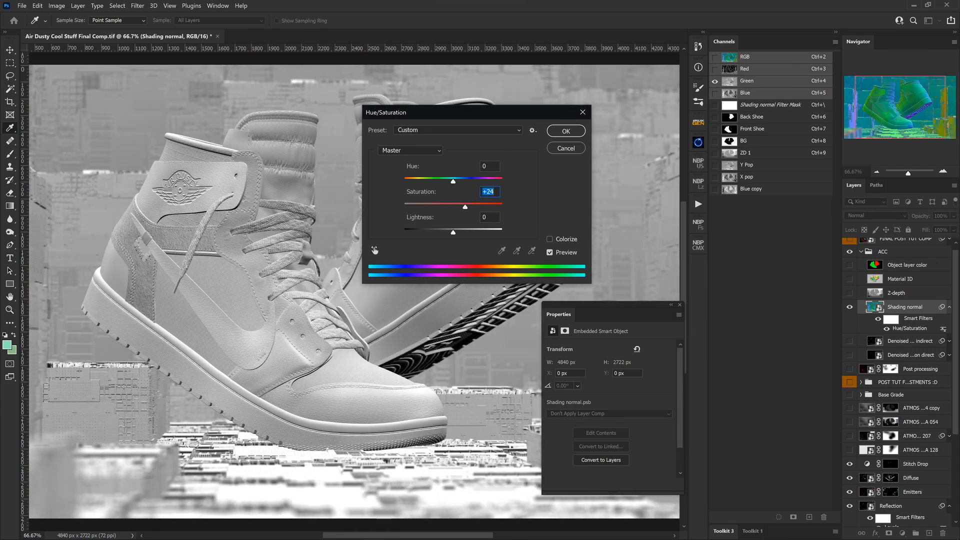
Step: Test the filter's saturation at +36, +1 and -41 against the green channel, and return it to +24
{"action": "key", "text": "Up"}
{"action": "key", "text": "Up"}
{"action": "key", "text": "Up"}
{"action": "key", "text": "Up"}
{"action": "key", "text": "Up"}
{"action": "key", "text": "Up"}
{"action": "key", "text": "Up"}
{"action": "key", "text": "Up"}
{"action": "key", "text": "Up"}
{"action": "key", "text": "Up"}
{"action": "key", "text": "Up"}
{"action": "key", "text": "Up"}
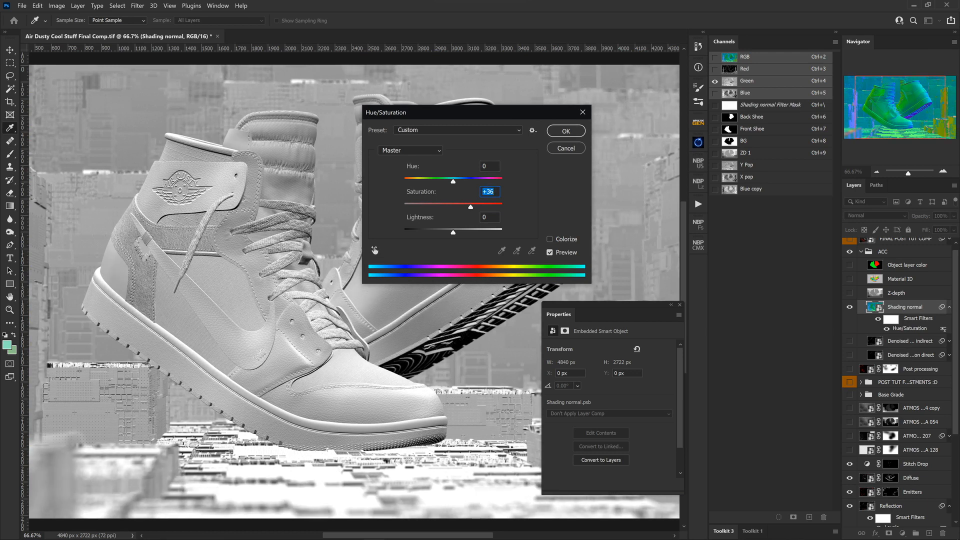
{"action": "key", "text": "Down"}
{"action": "key", "text": "Down"}
{"action": "key", "text": "Down"}
{"action": "key", "text": "Down"}
{"action": "key", "text": "Down"}
{"action": "key", "text": "Down"}
{"action": "key", "text": "Down"}
{"action": "key", "text": "Down"}
{"action": "key", "text": "Down"}
{"action": "key", "text": "Down"}
{"action": "key", "text": "Down"}
{"action": "key", "text": "Down"}
{"action": "key", "text": "Down"}
{"action": "key", "text": "Down"}
{"action": "key", "text": "Down"}
{"action": "key", "text": "Down"}
{"action": "key", "text": "Down"}
{"action": "key", "text": "Down"}
{"action": "key", "text": "Down"}
{"action": "key", "text": "Down"}
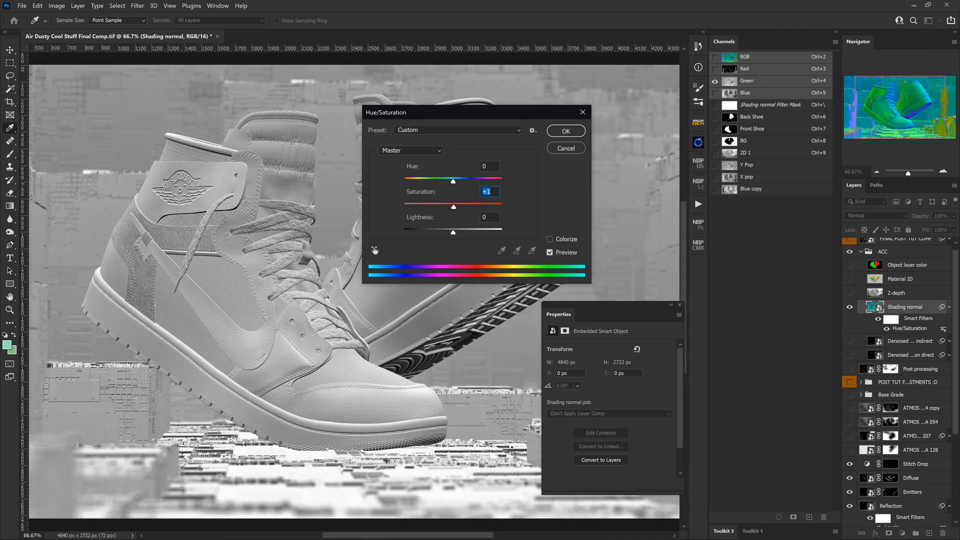
{"action": "type", "text": "-42"}
{"action": "key", "text": "Up"}
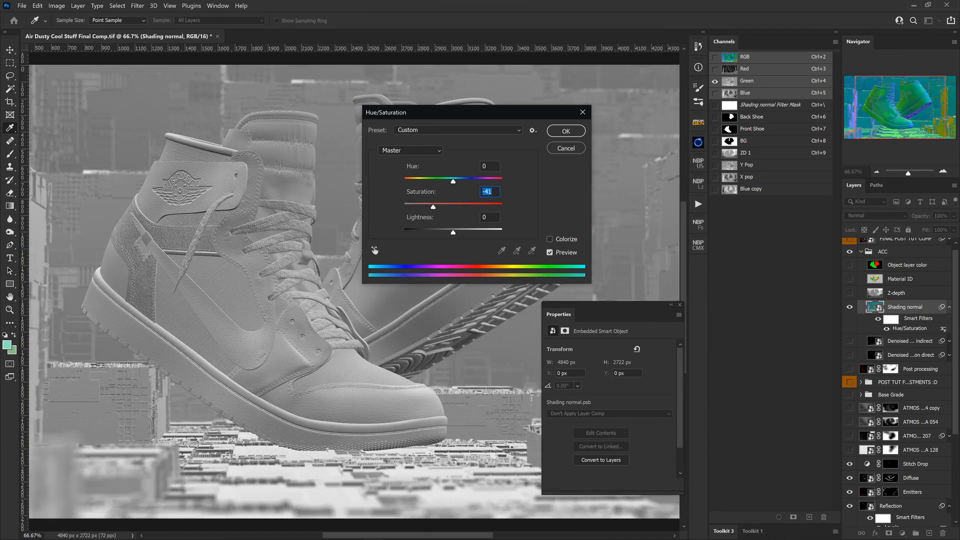
{"action": "left_click_drag", "start_coordinate": [433, 207], "coordinate": [465, 207]}
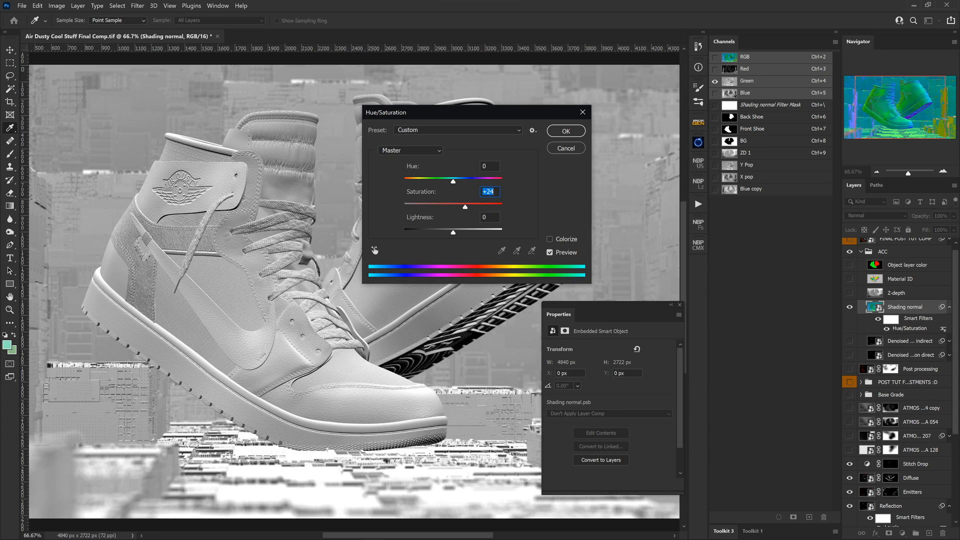
Step: Try hue shifts of -43, -115, -95 and -60 in the filter to compare the lighting in the green channel
{"action": "left_click_drag", "start_coordinate": [425, 112], "coordinate": [699, 125]}
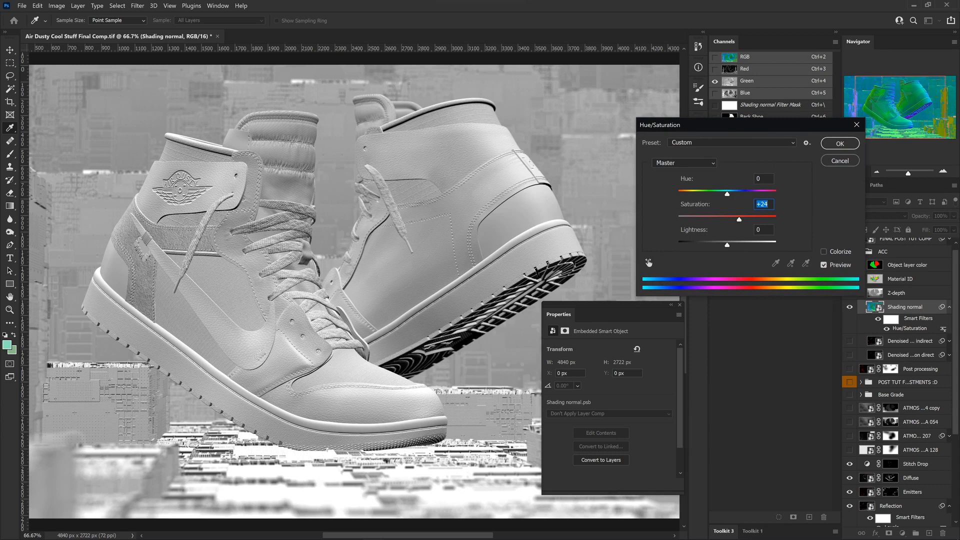
{"action": "left_click_drag", "start_coordinate": [726, 194], "coordinate": [706, 194]}
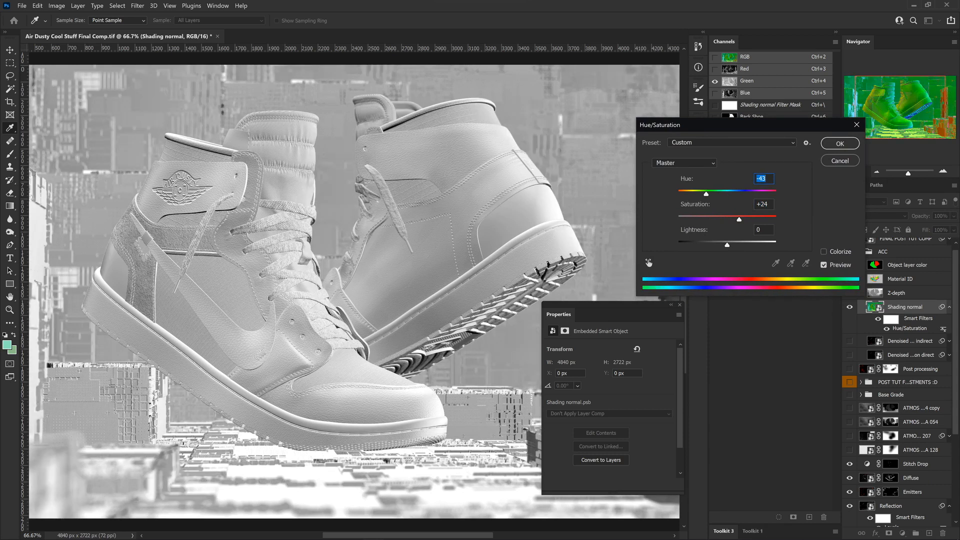
{"action": "left_click_drag", "start_coordinate": [706, 194], "coordinate": [691, 194]}
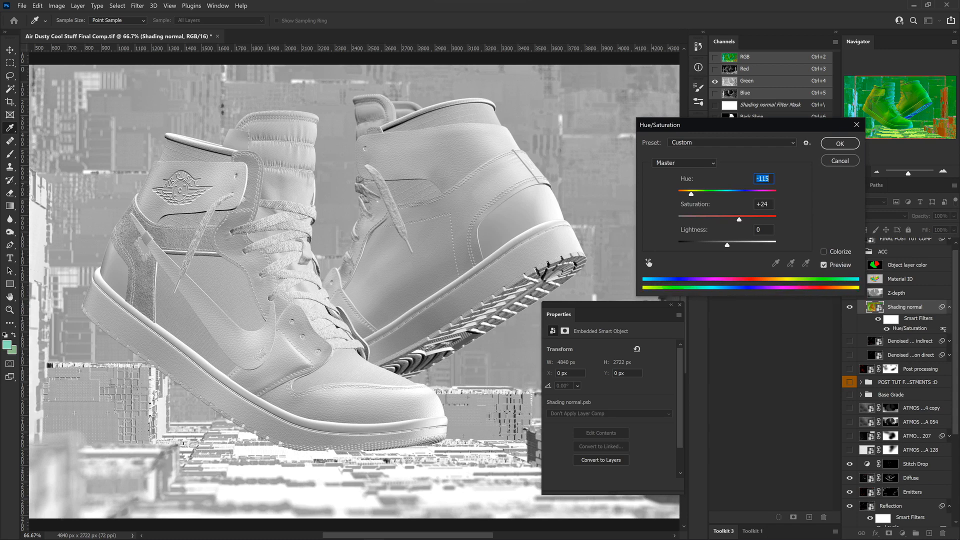
{"action": "key", "text": "shift+Up"}
{"action": "key", "text": "shift+Up"}
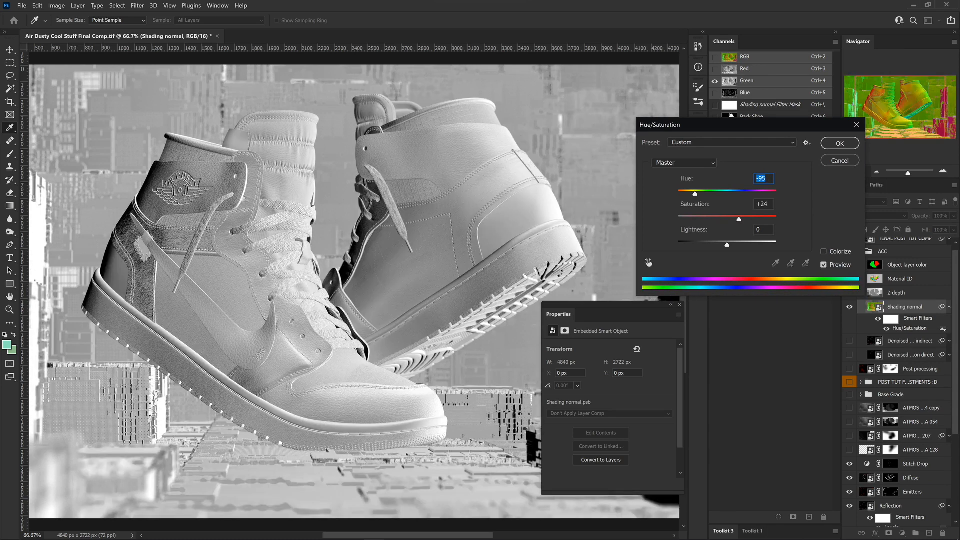
{"action": "key", "text": "shift+Up"}
{"action": "key", "text": "shift+Up"}
{"action": "key", "text": "shift+Up"}
{"action": "key", "text": "shift+Up"}
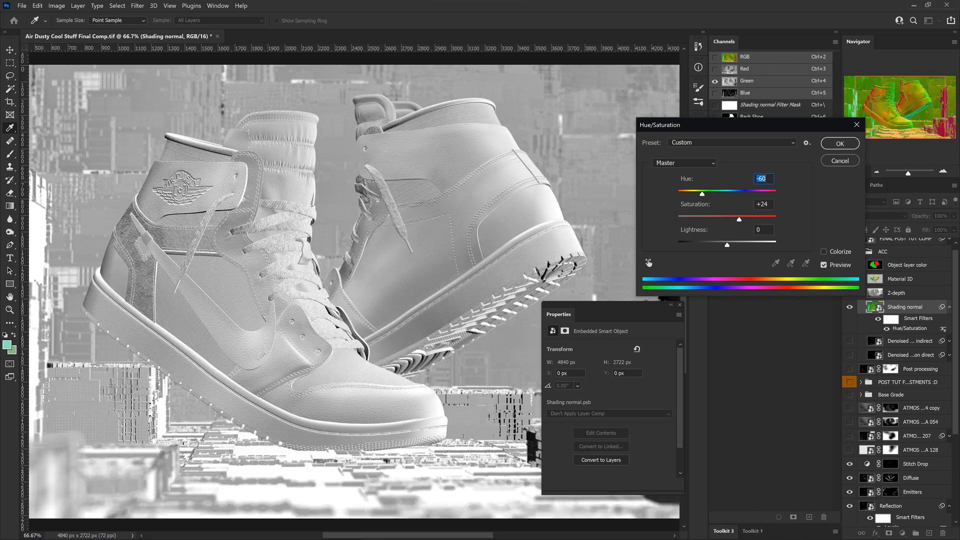
Step: Bring the Hue/Saturation filter's hue to -3 and apply the settings
{"action": "type", "text": "-32"}
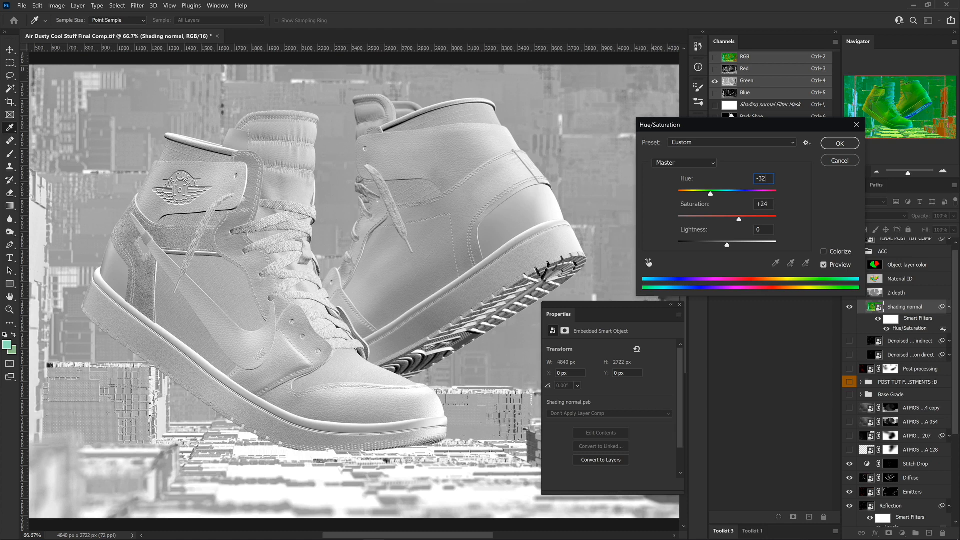
{"action": "key", "text": "Up"}
{"action": "key", "text": "Up"}
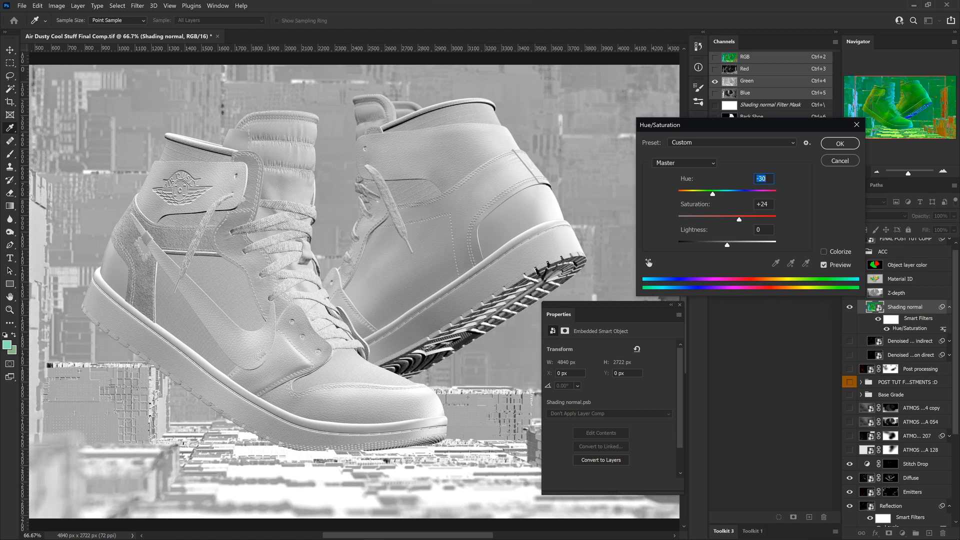
{"action": "key", "text": "Up"}
{"action": "key", "text": "Up"}
{"action": "key", "text": "Up"}
{"action": "key", "text": "Up"}
{"action": "key", "text": "Up"}
{"action": "key", "text": "Up"}
{"action": "key", "text": "Up"}
{"action": "key", "text": "Up"}
{"action": "key", "text": "Up"}
{"action": "key", "text": "Up"}
{"action": "key", "text": "Up"}
{"action": "key", "text": "Up"}
{"action": "key", "text": "Up"}
{"action": "key", "text": "Up"}
{"action": "key", "text": "Up"}
{"action": "key", "text": "Up"}
{"action": "key", "text": "Up"}
{"action": "key", "text": "Up"}
{"action": "key", "text": "Up"}
{"action": "key", "text": "Up"}
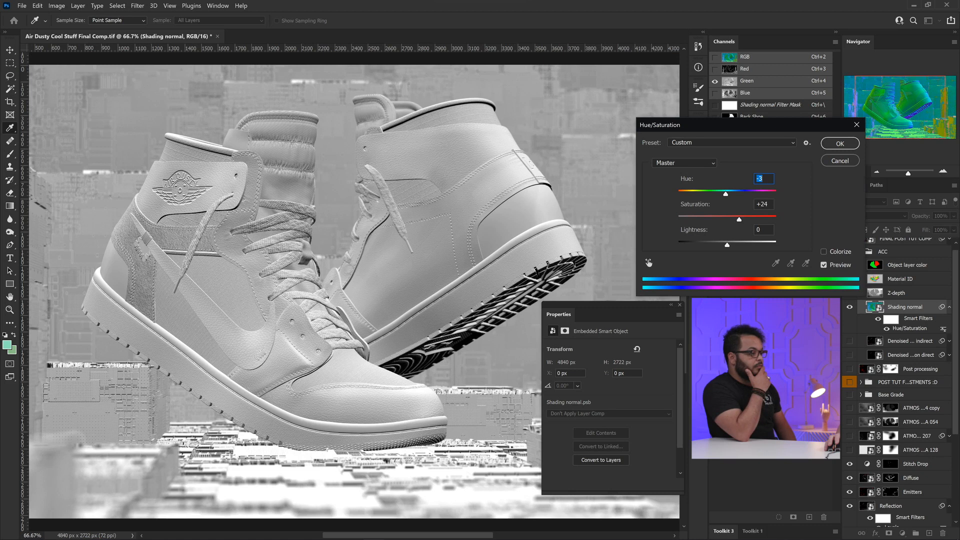
{"action": "left_click_drag", "start_coordinate": [750, 125], "coordinate": [670, 125]}
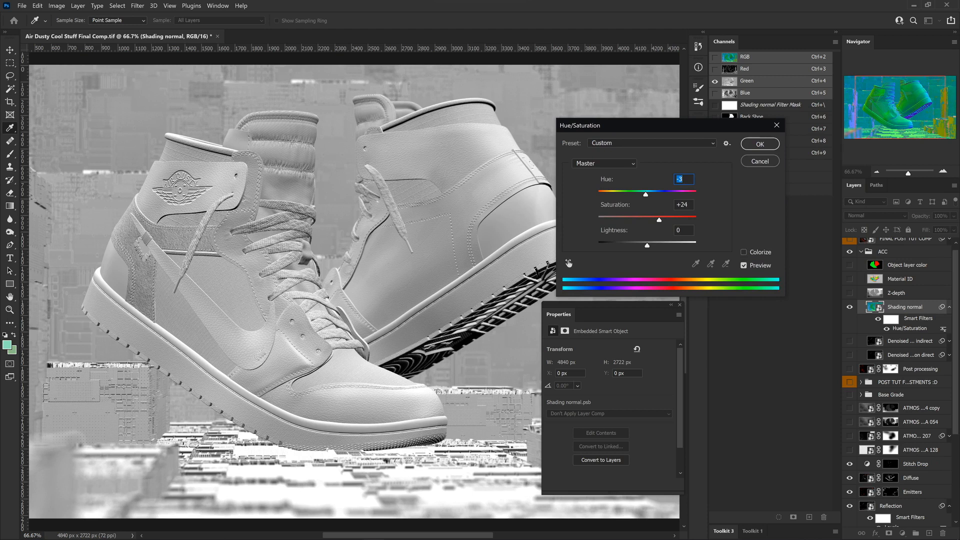
{"action": "key", "text": "Return"}
{"action": "key", "text": "b"}
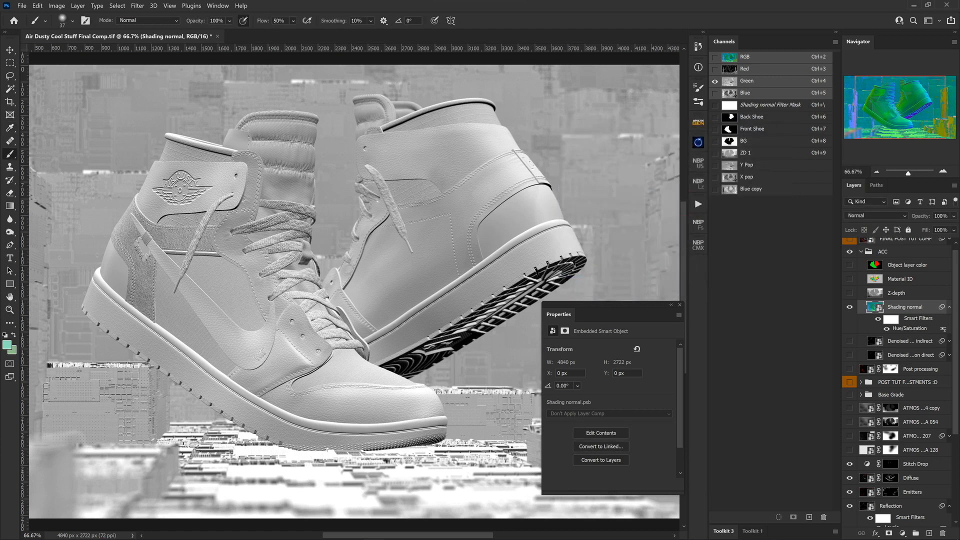
Step: Load the Shading normal's green channel as a selection, hide that layer, and create a new alpha channel
{"action": "key", "text": "ctrl+4"}
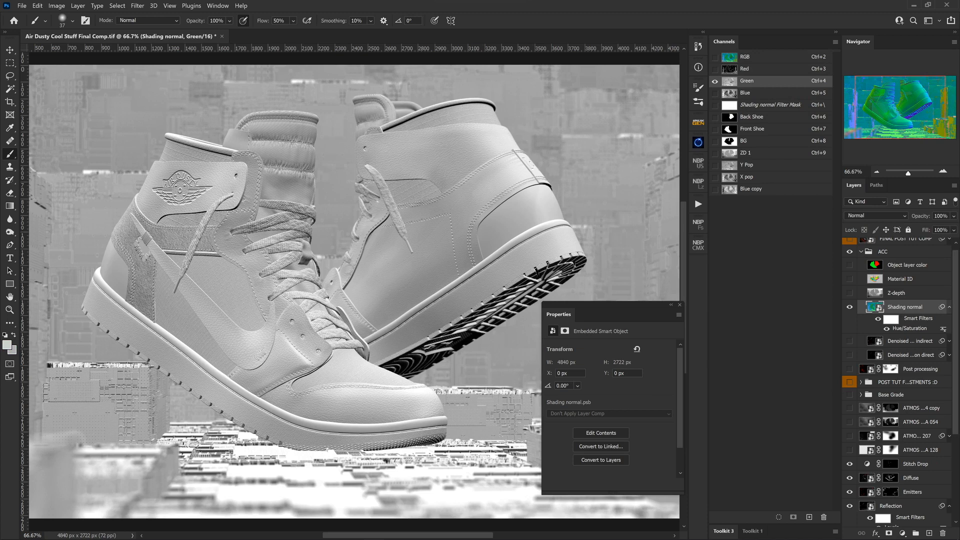
{"action": "key", "text": "ctrl+alt+4"}
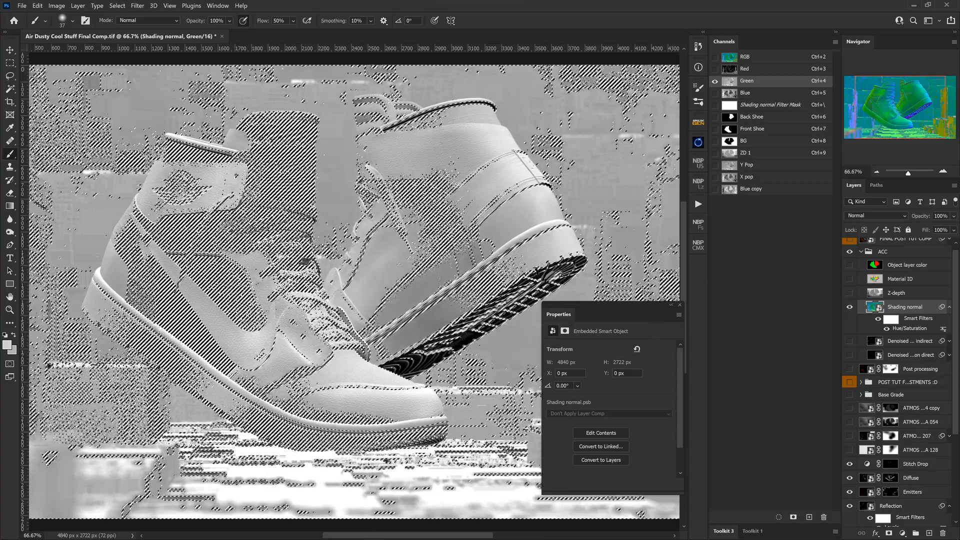
{"action": "left_click", "coordinate": [850, 307]}
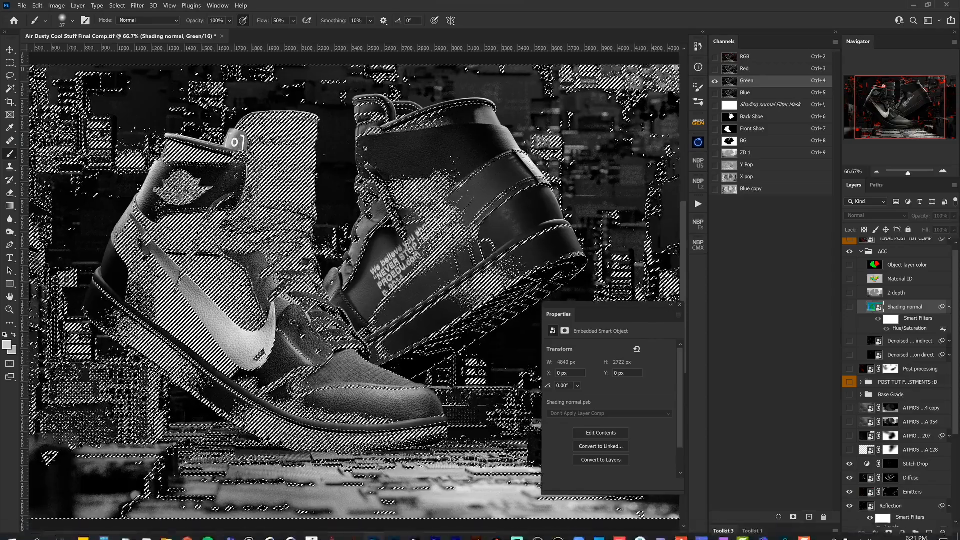
{"action": "left_click", "coordinate": [808, 517]}
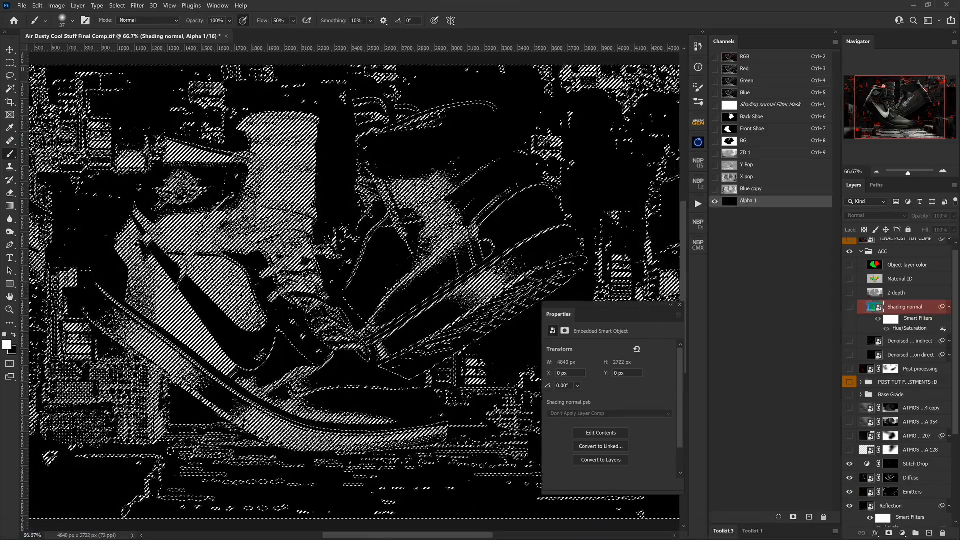
Step: Undo the empty alpha channel, save the active selection as a new channel instead, then deselect and display that channel
{"action": "key", "text": "ctrl+z"}
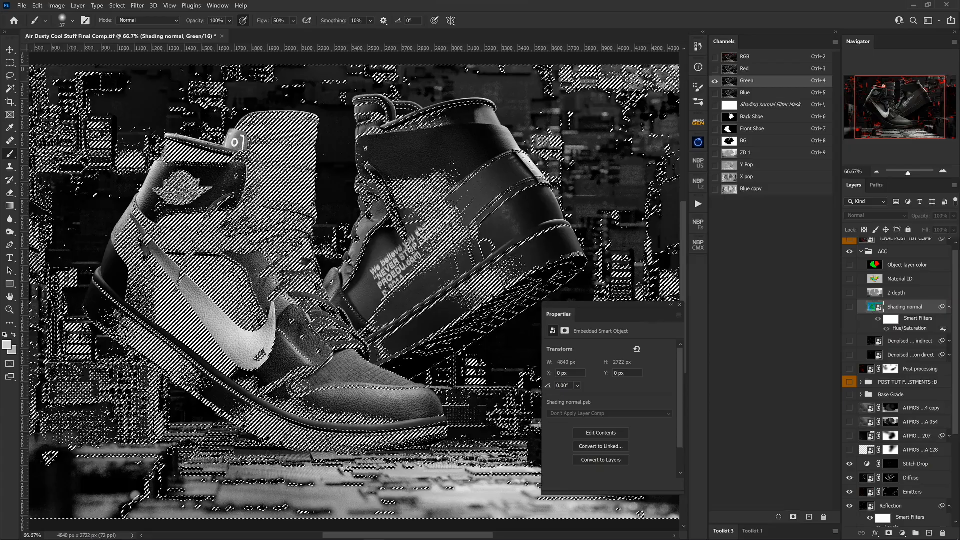
{"action": "left_click", "coordinate": [793, 517]}
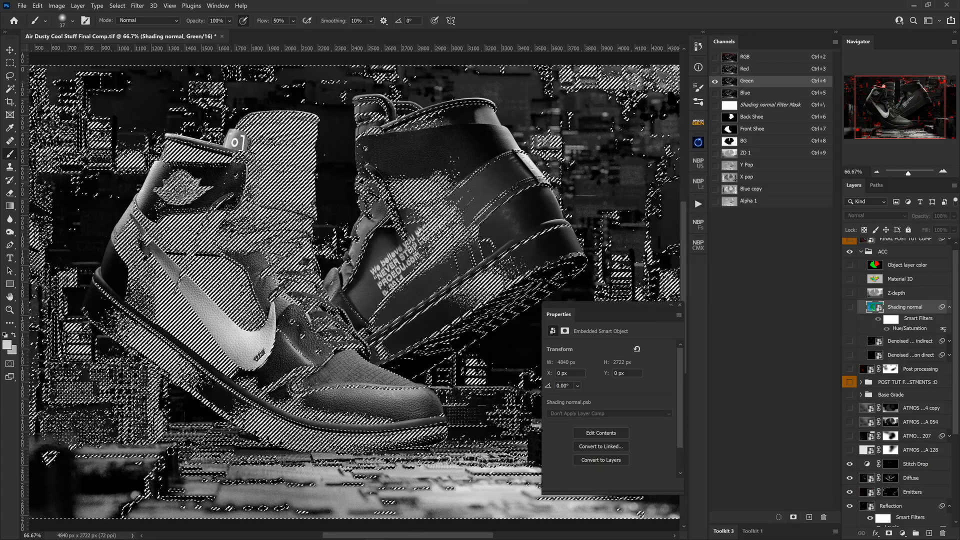
{"action": "key", "text": "ctrl+d"}
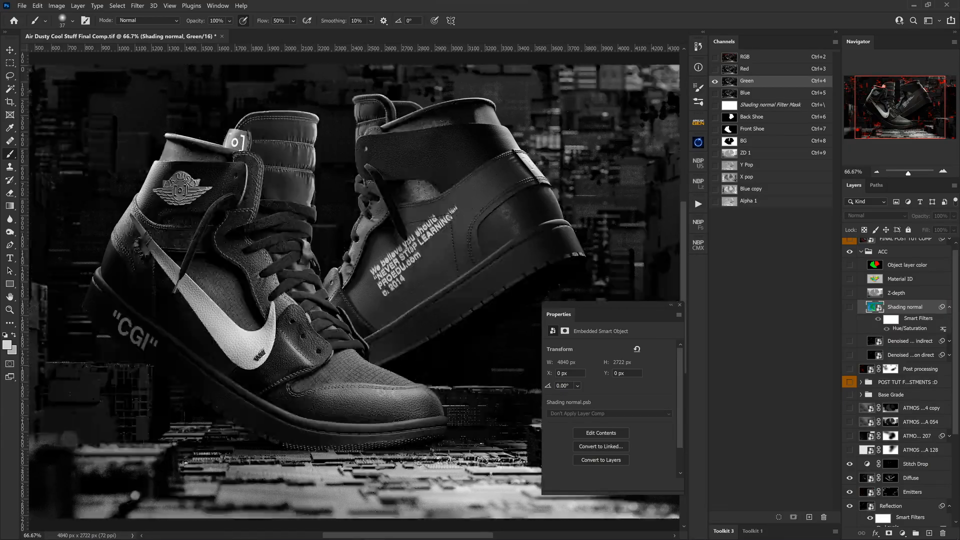
{"action": "left_click", "coordinate": [751, 189]}
{"action": "left_click", "coordinate": [749, 201]}
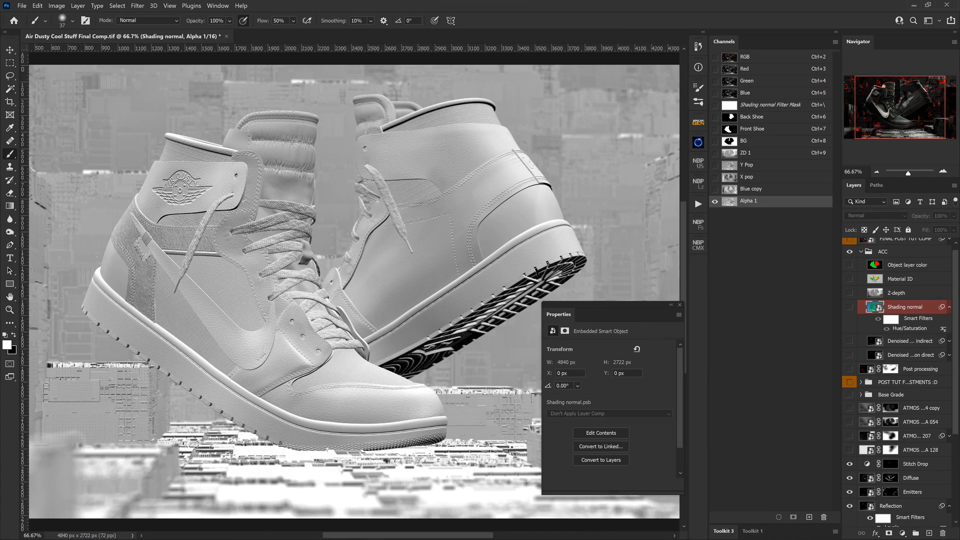
Step: Compare the new Alpha 1 channel with the Y Pop channel, alternating between them to examine the difference in contrast on the shoes
{"action": "left_click", "coordinate": [747, 165]}
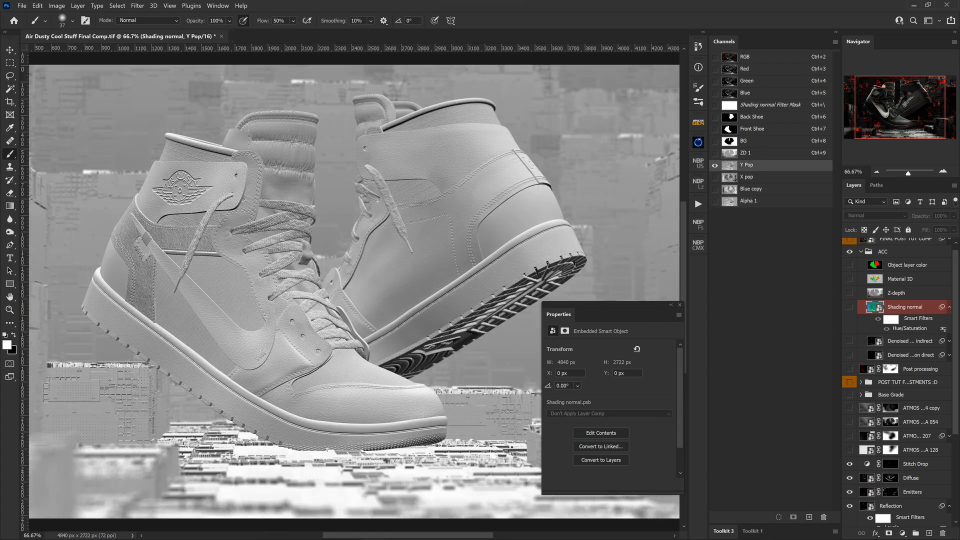
{"action": "left_click", "coordinate": [749, 201]}
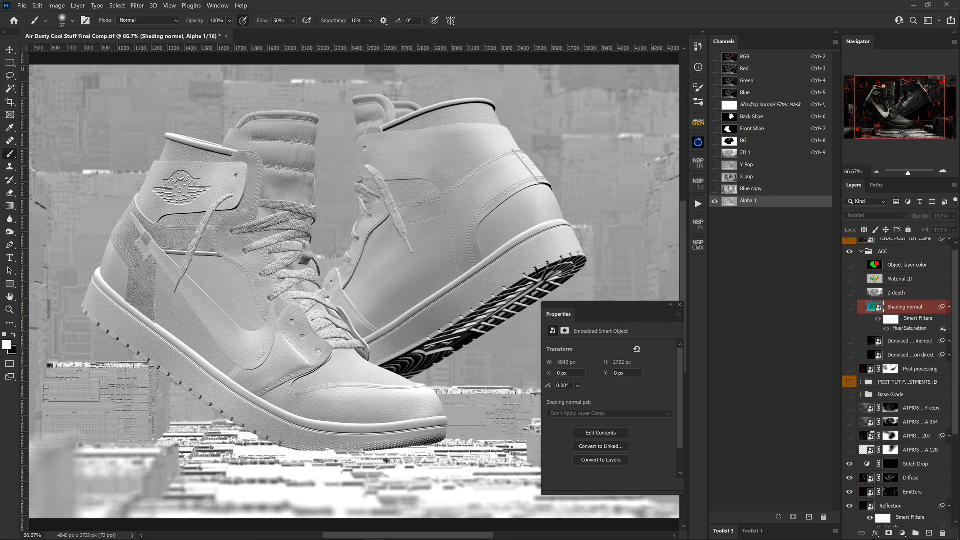
{"action": "left_click", "coordinate": [747, 165]}
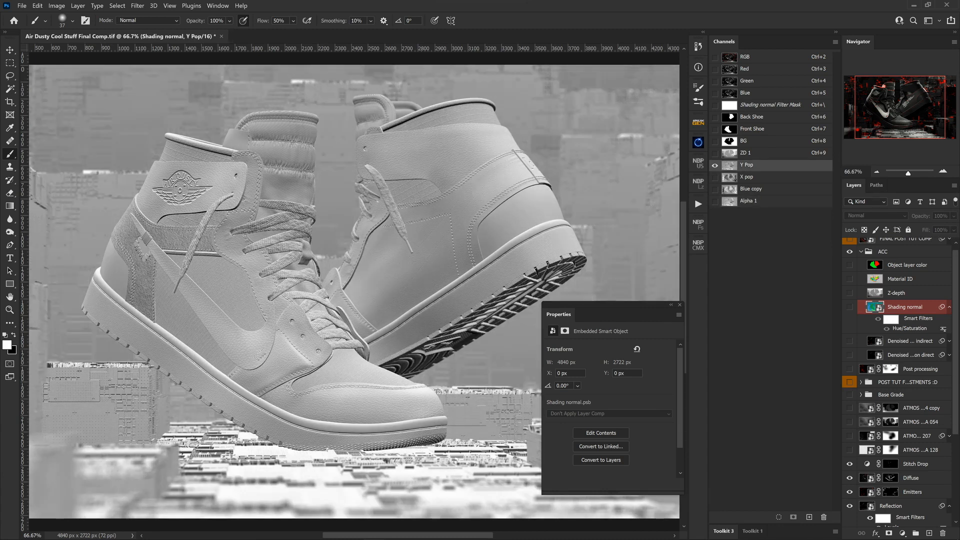
{"action": "left_click", "coordinate": [748, 201]}
{"action": "key", "text": "ctrl+9"}
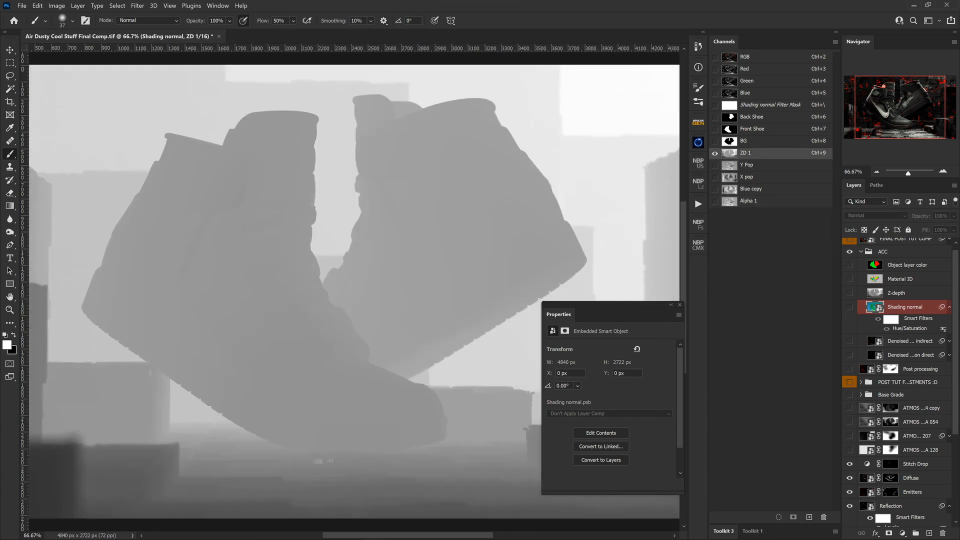
{"action": "left_click", "coordinate": [747, 165]}
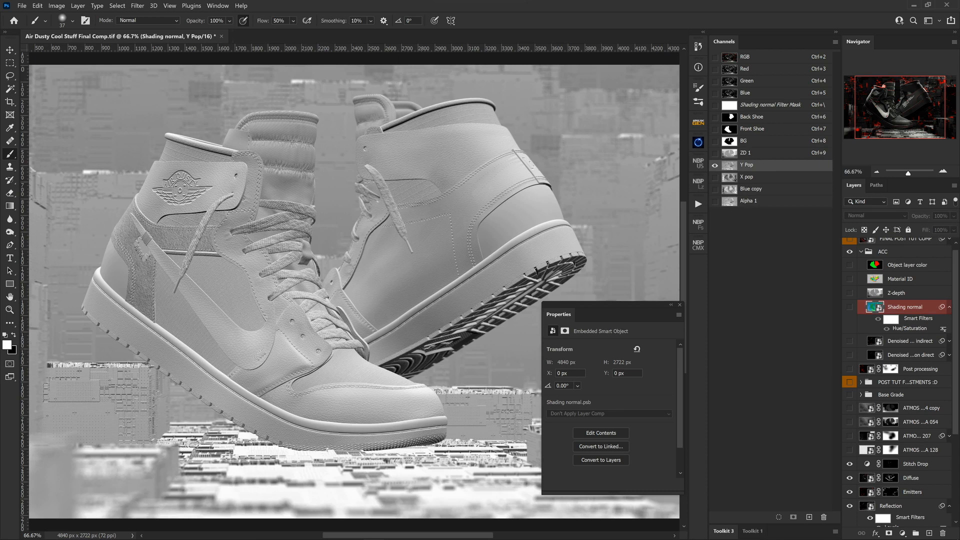
{"action": "left_click", "coordinate": [748, 201]}
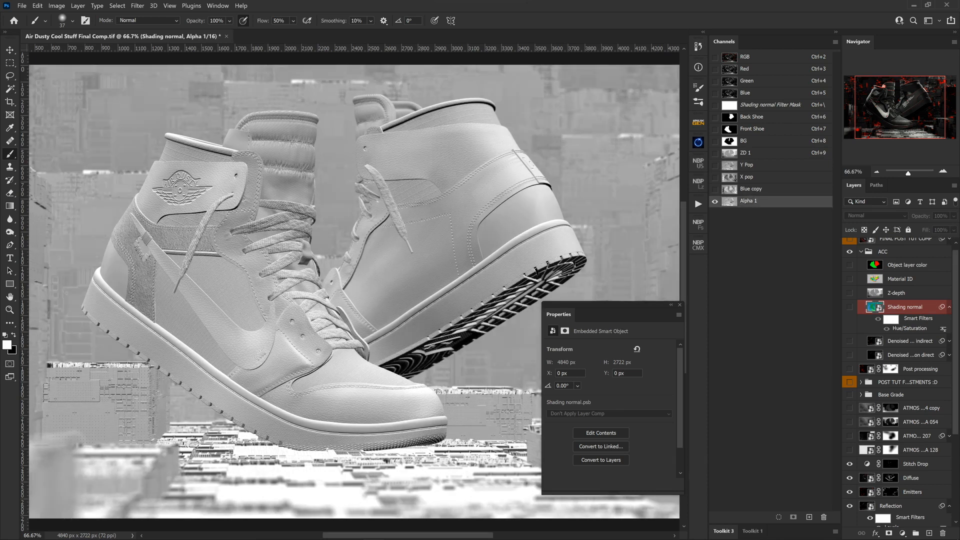
{"action": "left_click", "coordinate": [747, 165]}
{"action": "left_click", "coordinate": [748, 201]}
{"action": "left_click", "coordinate": [759, 165]}
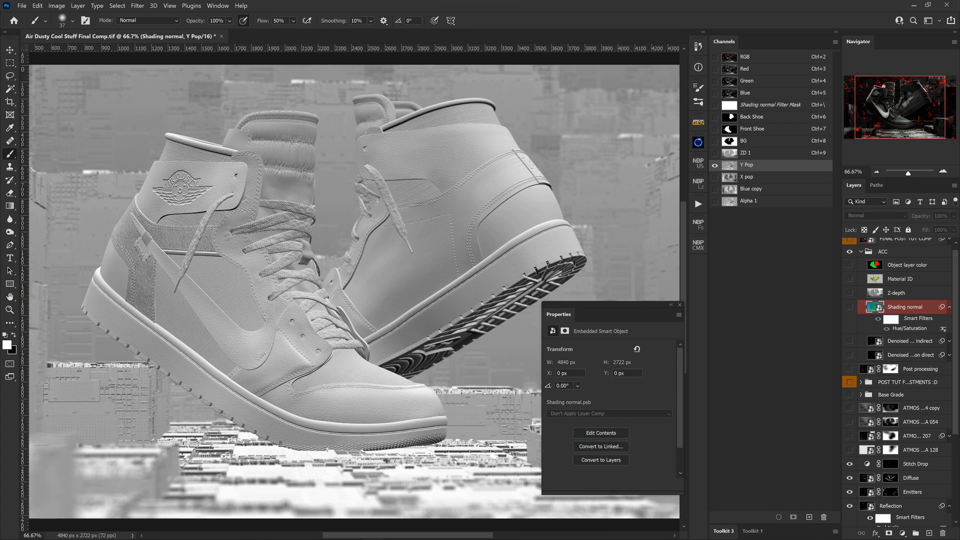
{"action": "left_click", "coordinate": [760, 201]}
{"action": "left_click", "coordinate": [760, 189]}
{"action": "left_click", "coordinate": [760, 201]}
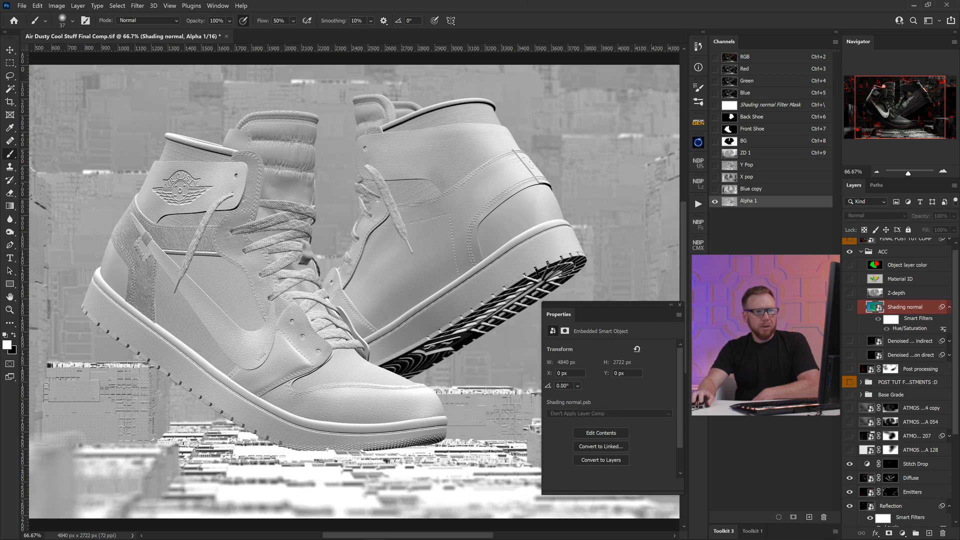
Step: Make the Shading normal layer visible again and return to the RGB composite view
{"action": "left_click", "coordinate": [849, 307]}
{"action": "key", "text": "ctrl+2"}
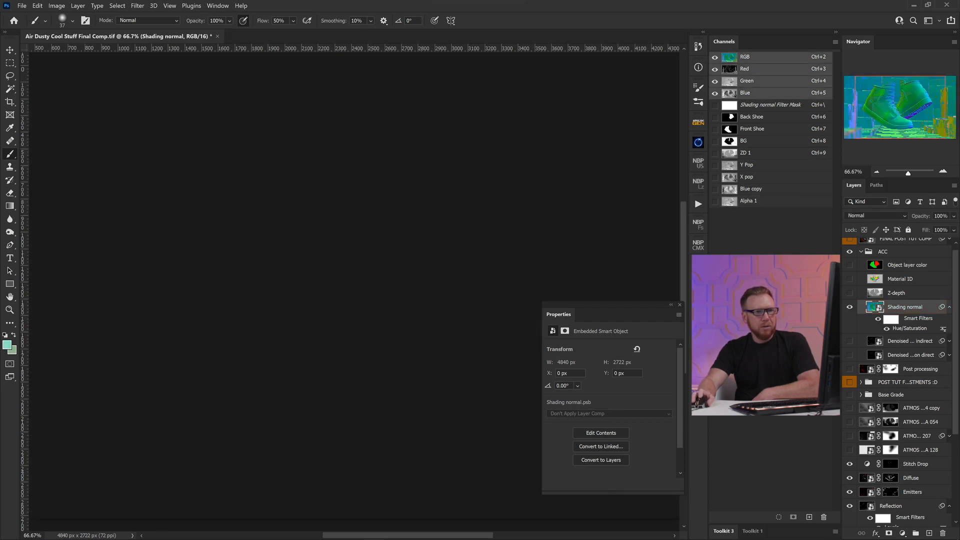